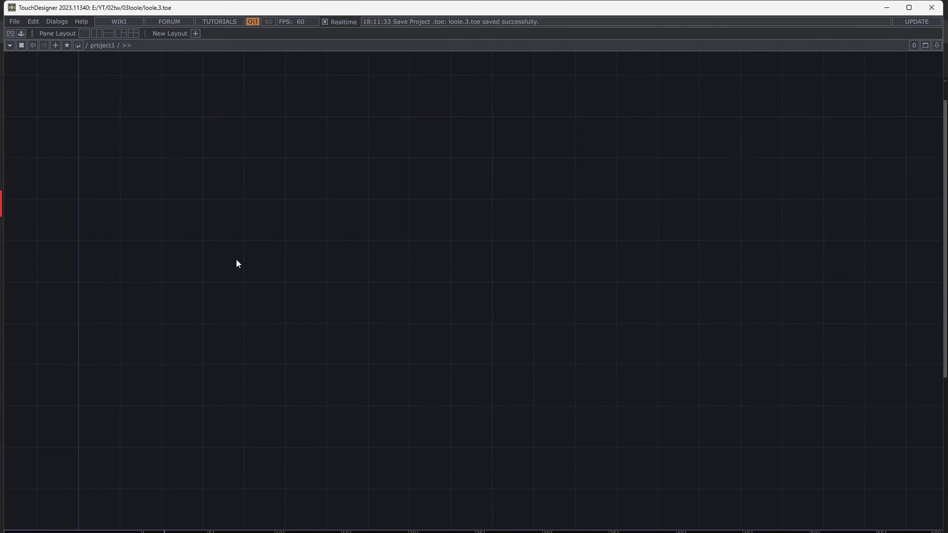
# - Add a Sphere SOP to the empty network
pyautogui.press('Tab')
pyautogui.write('s')
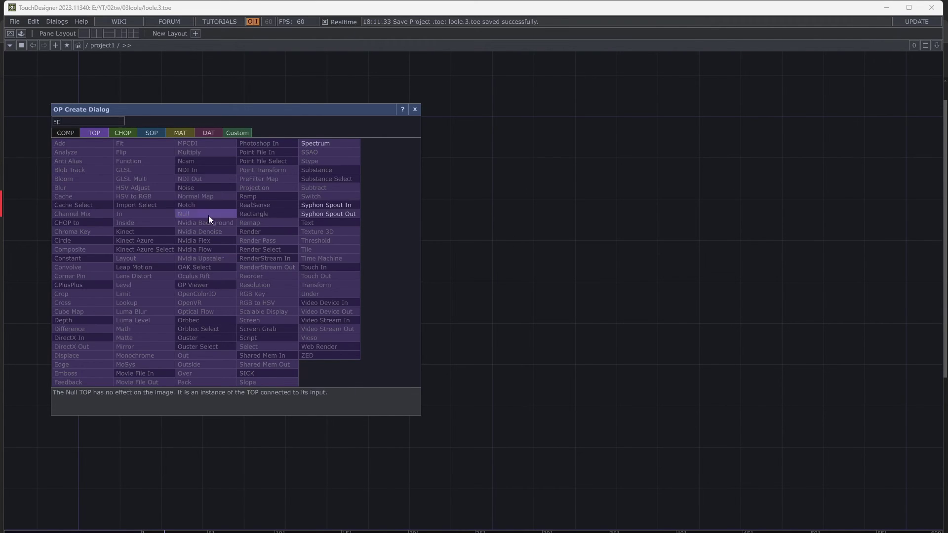
pyautogui.click(150, 131)
pyautogui.write('p')
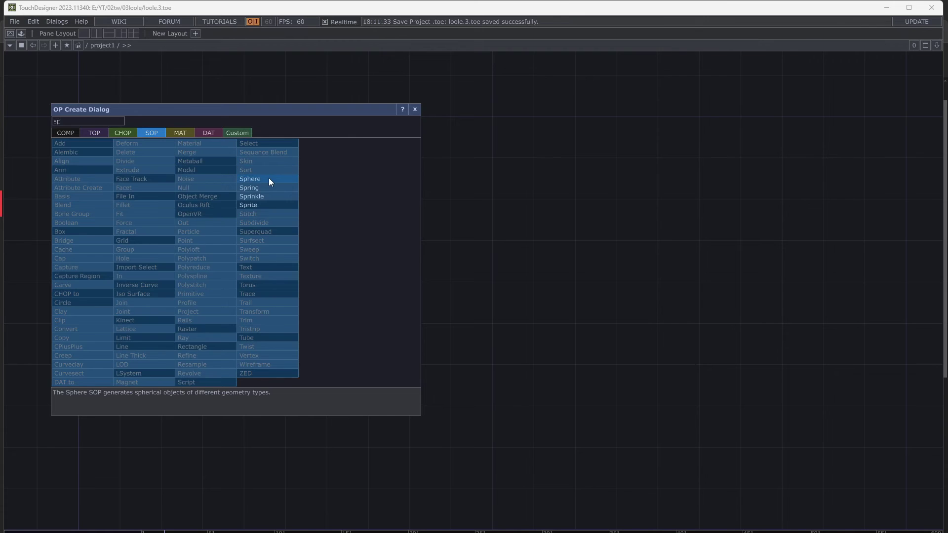
pyautogui.click(268, 179)
pyautogui.click(254, 253)
pyautogui.scroll(3, 321, 259)
pyautogui.moveTo(345, 265); pyautogui.dragTo(356, 267)
# - Connect a new Noise SOP to the sphere's output and line it up beside the sphere
pyautogui.rightClick(304, 250)
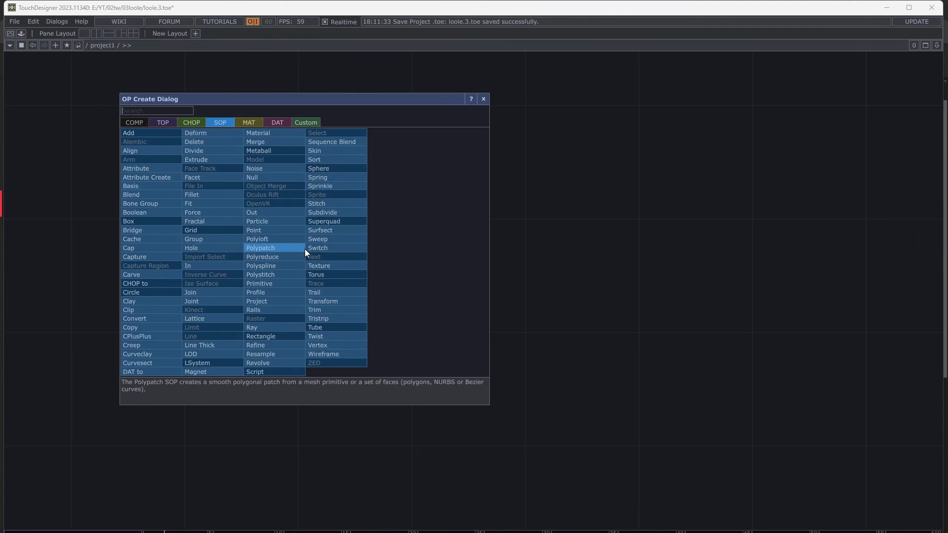
pyautogui.click(285, 172)
pyautogui.click(284, 170)
pyautogui.scroll(2, 427, 233)
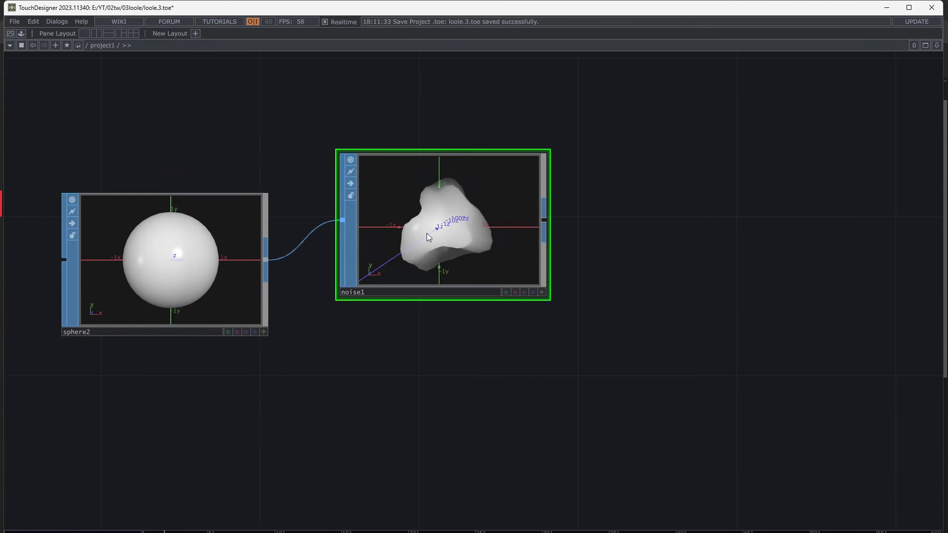
pyautogui.scroll(-2, 434, 247)
pyautogui.moveTo(441, 233); pyautogui.dragTo(452, 262)
# - Set the Noise SOP's amplitude to 0.74 and its exponent to 3.23
pyautogui.scroll(-2, 567, 271)
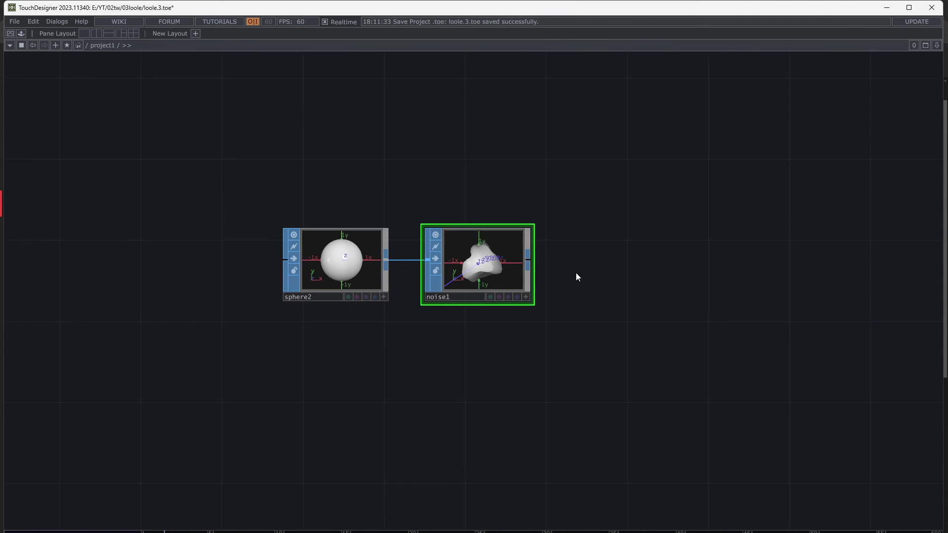
pyautogui.press('p')
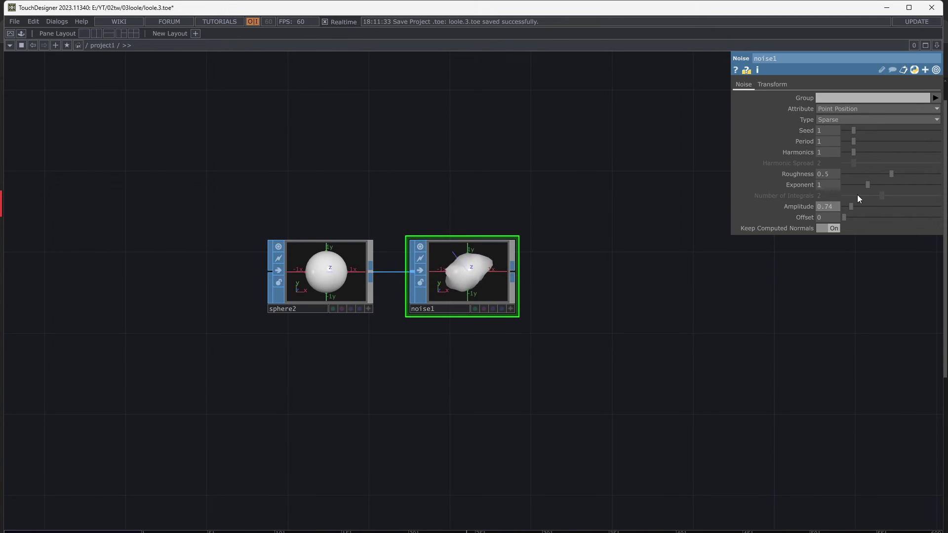
pyautogui.moveTo(868, 185); pyautogui.dragTo(921, 185)
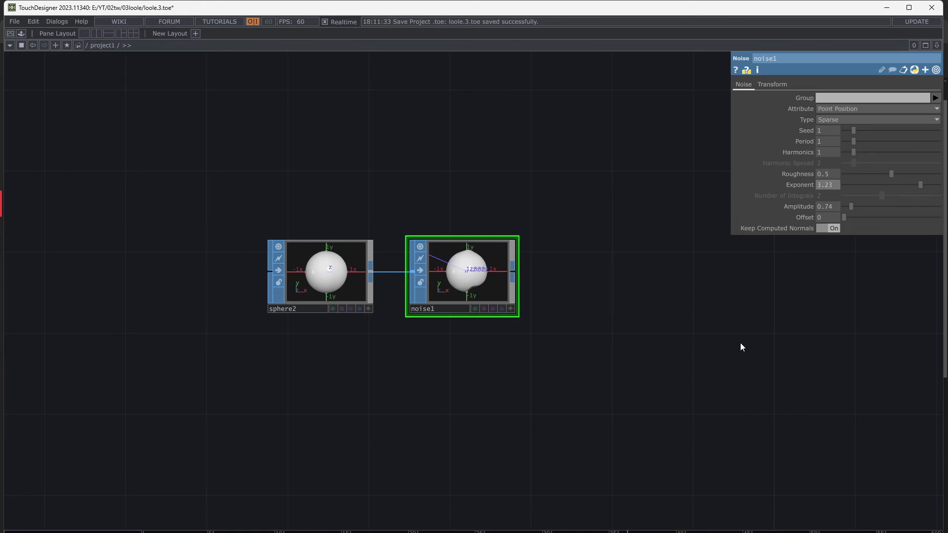
# - Convert the noise geometry to channels with a SOP to CHOP placed below the Noise SOP
pyautogui.click(436, 222)
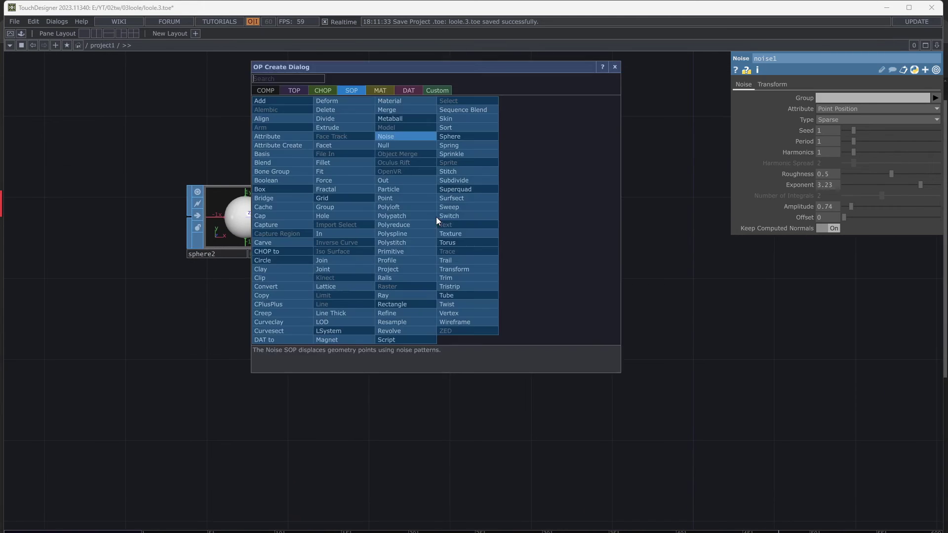
pyautogui.click(323, 90)
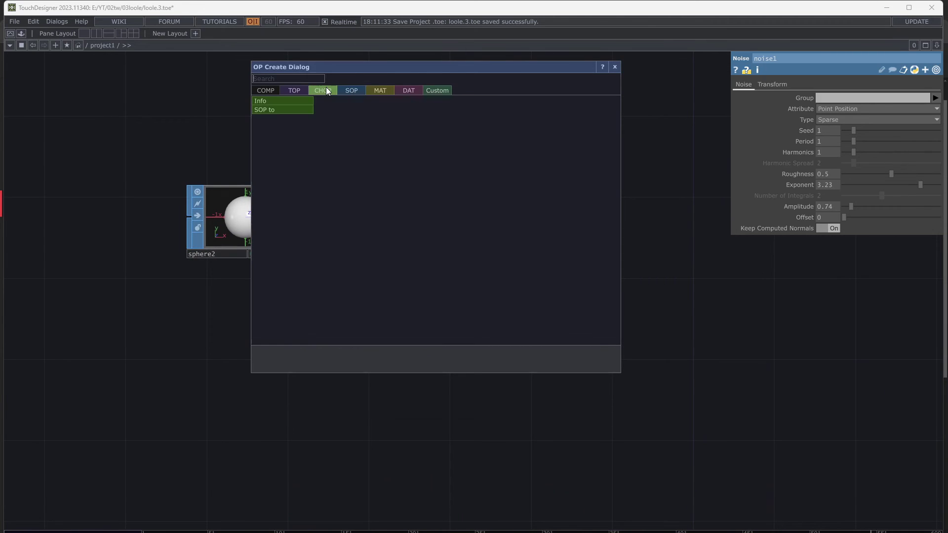
pyautogui.click(307, 108)
pyautogui.click(415, 366)
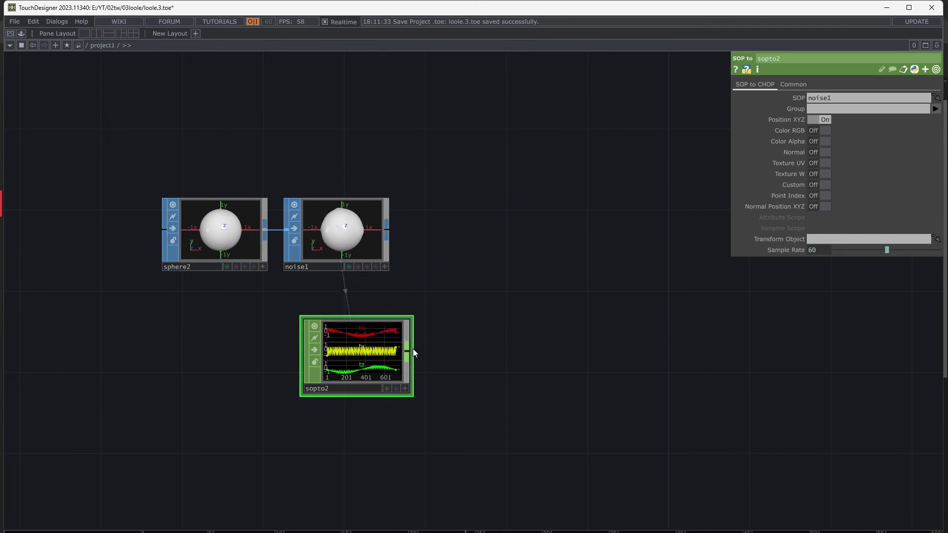
pyautogui.scroll(4, 371, 367)
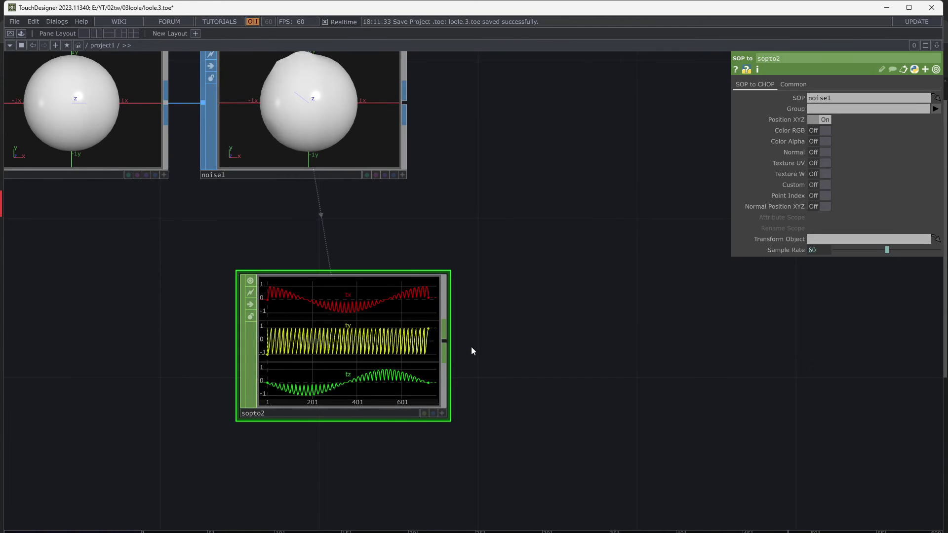
# - Convert the SOP to CHOP channels back to geometry with a CHOP to SOP placed beside the Noise SOP
pyautogui.scroll(-3, 448, 363)
pyautogui.rightClick(411, 351)
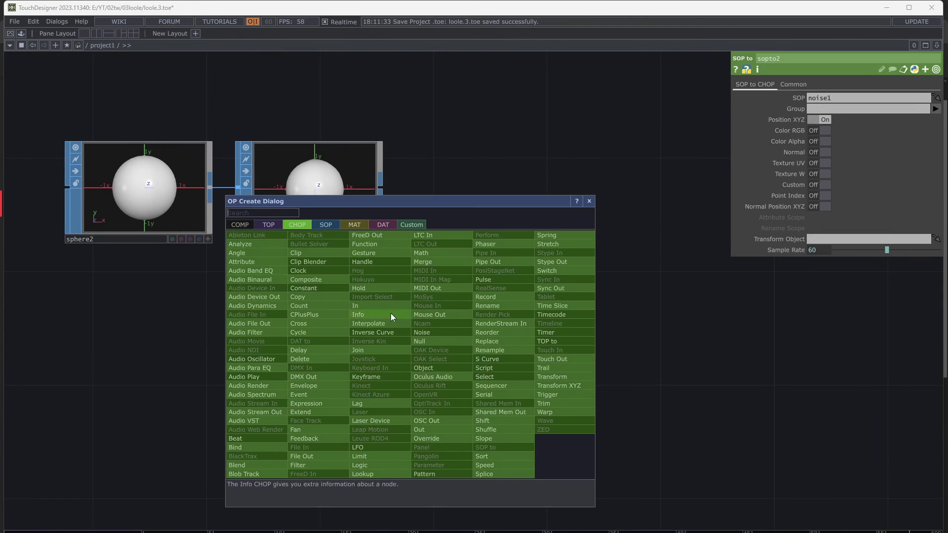
pyautogui.click(318, 227)
pyautogui.click(265, 236)
pyautogui.click(537, 224)
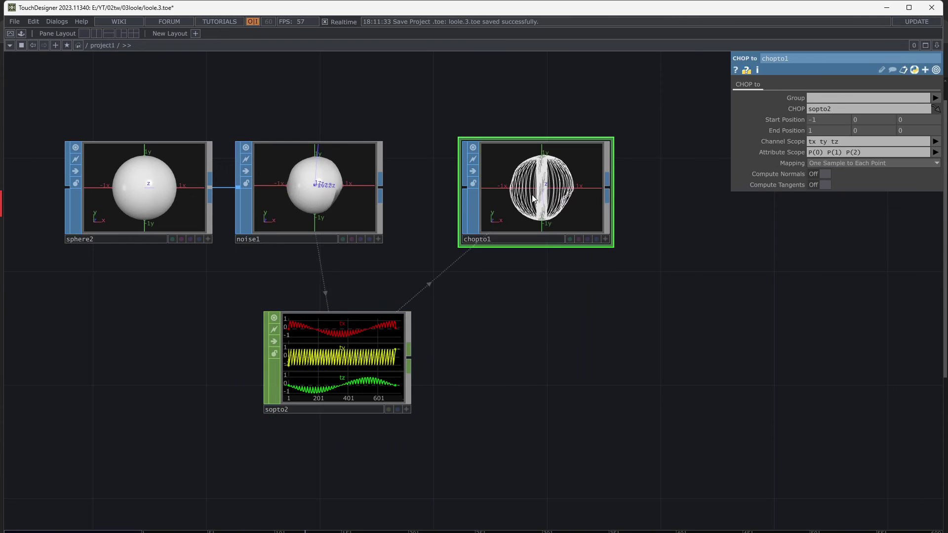
pyautogui.moveTo(591, 280); pyautogui.dragTo(459, 378)
pyautogui.moveTo(532, 353); pyautogui.dragTo(452, 346)
# - Connect a Null SOP to the CHOP to SOP's output, leaving a gap between the two nodes
pyautogui.scroll(-2, 454, 346)
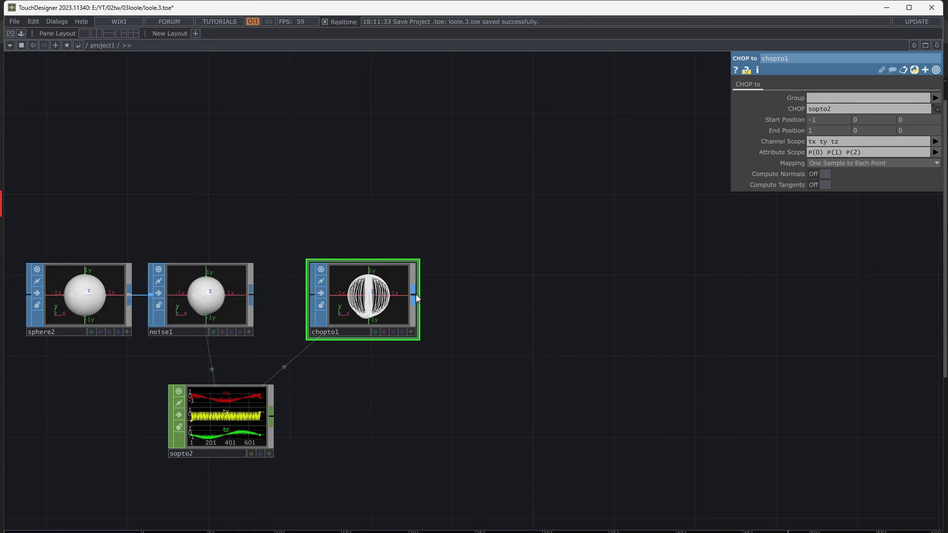
pyautogui.rightClick(415, 294)
pyautogui.click(389, 230)
pyautogui.click(658, 292)
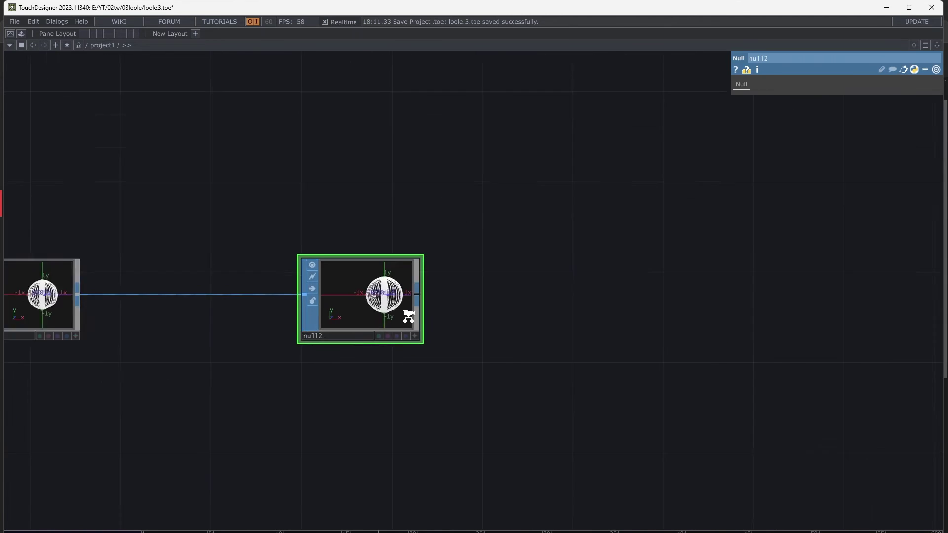
# - Connect a Geometry COMP to the Null SOP's output and position it beside the null
pyautogui.rightClick(418, 295)
pyautogui.write('ge')
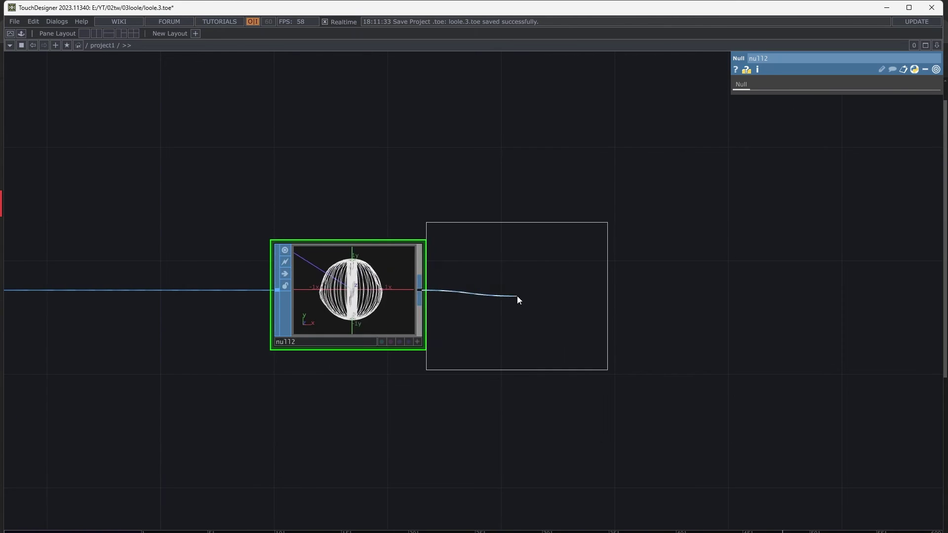
pyautogui.click(252, 251)
pyautogui.click(518, 300)
pyautogui.moveTo(480, 304); pyautogui.dragTo(508, 305)
pyautogui.moveTo(415, 306); pyautogui.dragTo(386, 306)
pyautogui.scroll(-3, 392, 373)
pyautogui.moveTo(391, 372); pyautogui.dragTo(366, 347)
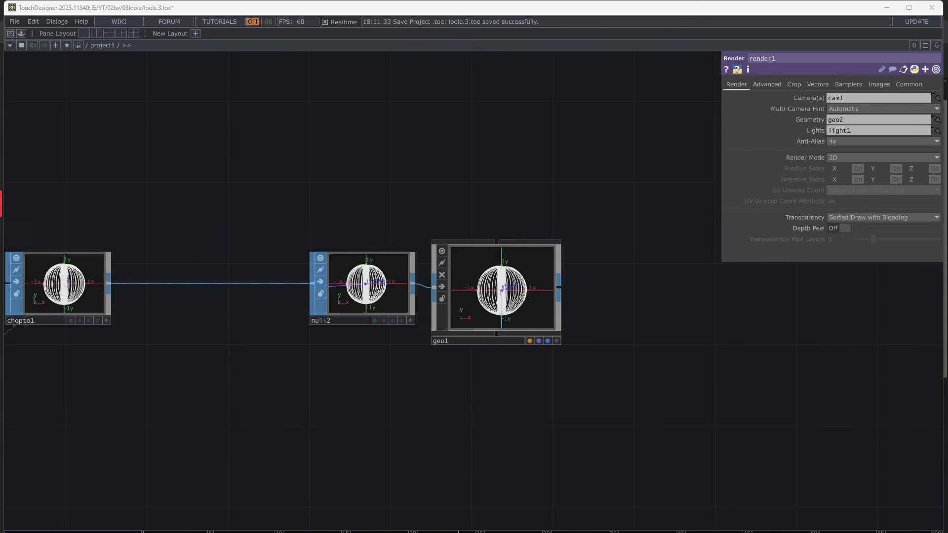
# - Add a Light COMP above the geometry
pyautogui.moveTo(410, 133); pyautogui.dragTo(395, 159)
pyautogui.press('Tab')
pyautogui.click(395, 127)
pyautogui.click(483, 180)
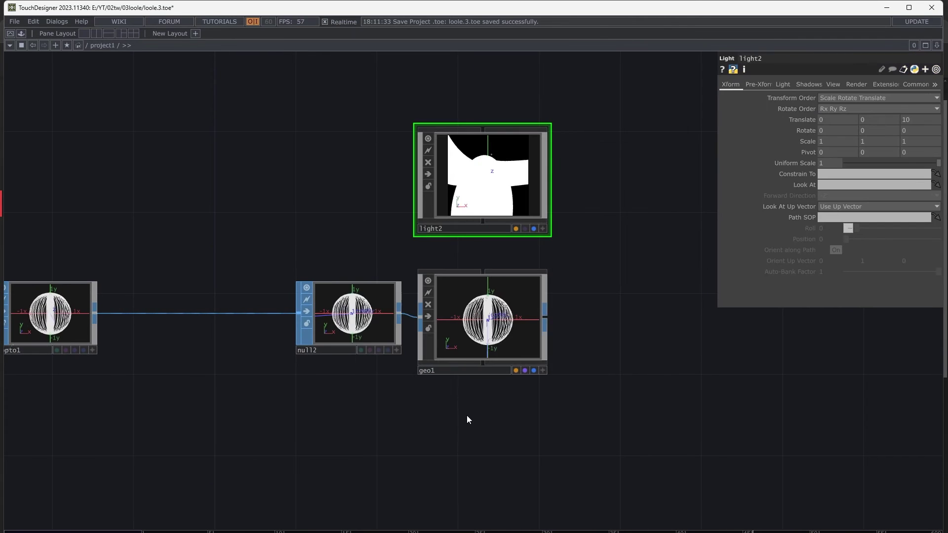
# - Add a Camera COMP below the geometry
pyautogui.press('Tab')
pyautogui.click(302, 331)
pyautogui.click(402, 464)
pyautogui.moveTo(475, 478); pyautogui.dragTo(421, 415)
# - Add a Constant material assigned to the geometry, and a Render TOP for the scene
pyautogui.press('Tab')
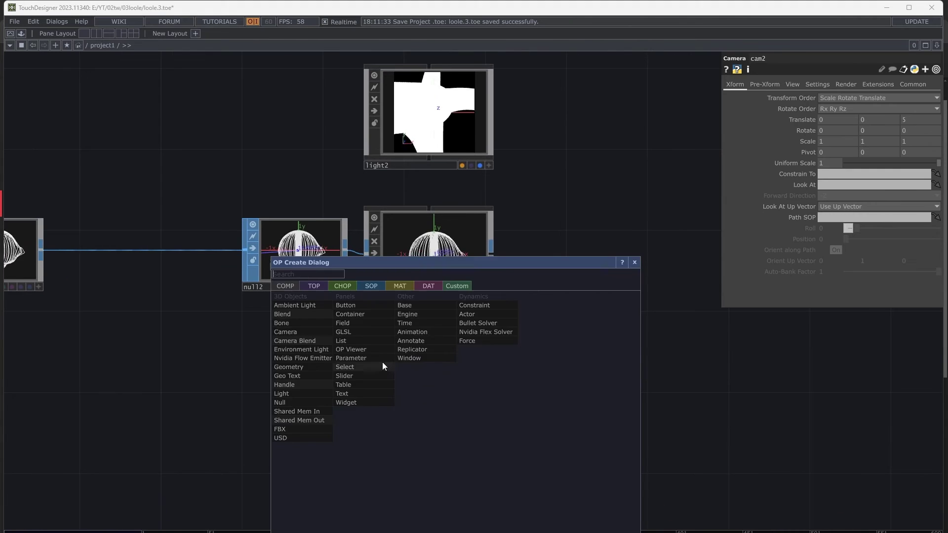
pyautogui.click(400, 286)
pyautogui.click(295, 298)
pyautogui.click(498, 417)
pyautogui.moveTo(530, 423); pyautogui.dragTo(415, 243)
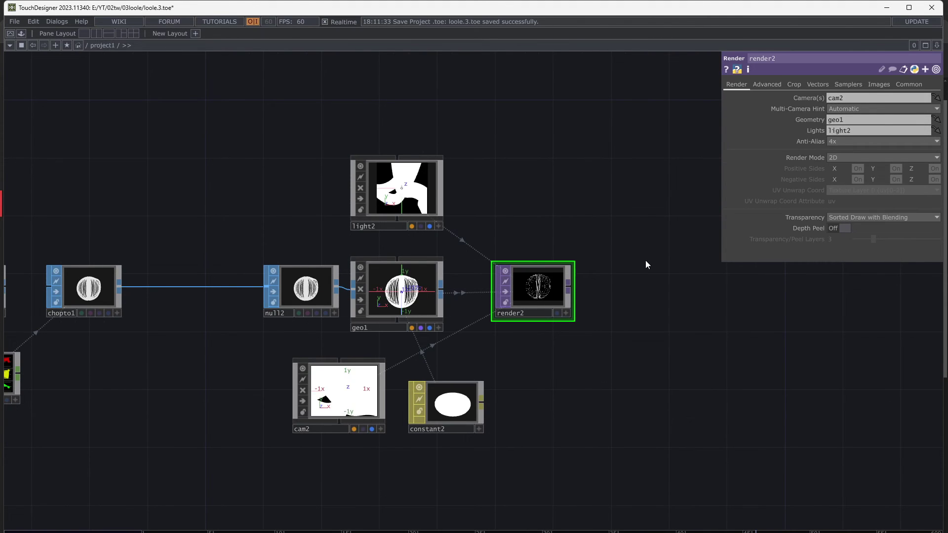
# - Inspect the Render TOP's image and display it as the background of the network with all nodes framed
pyautogui.scroll(2, 595, 277)
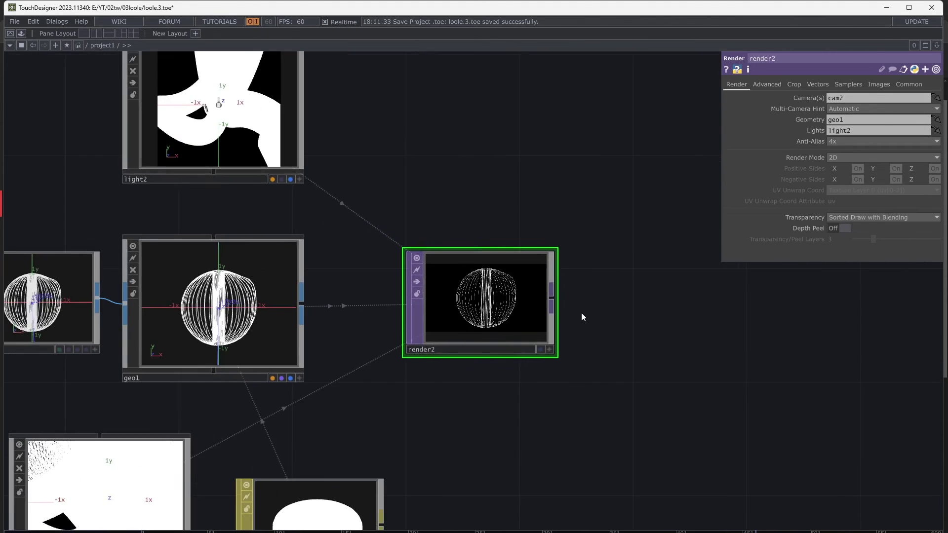
pyautogui.moveTo(584, 369); pyautogui.dragTo(667, 336)
pyautogui.scroll(-1, 697, 344)
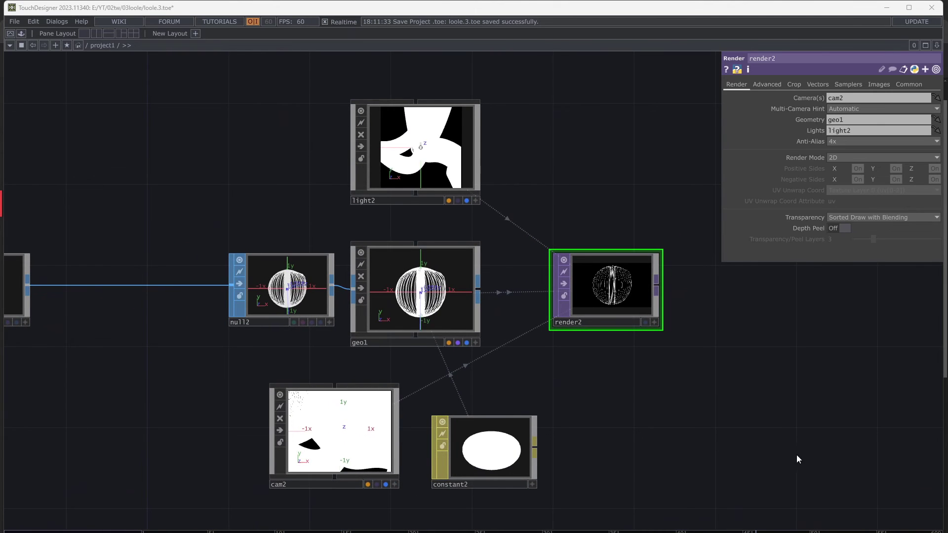
pyautogui.moveTo(791, 453); pyautogui.dragTo(751, 442)
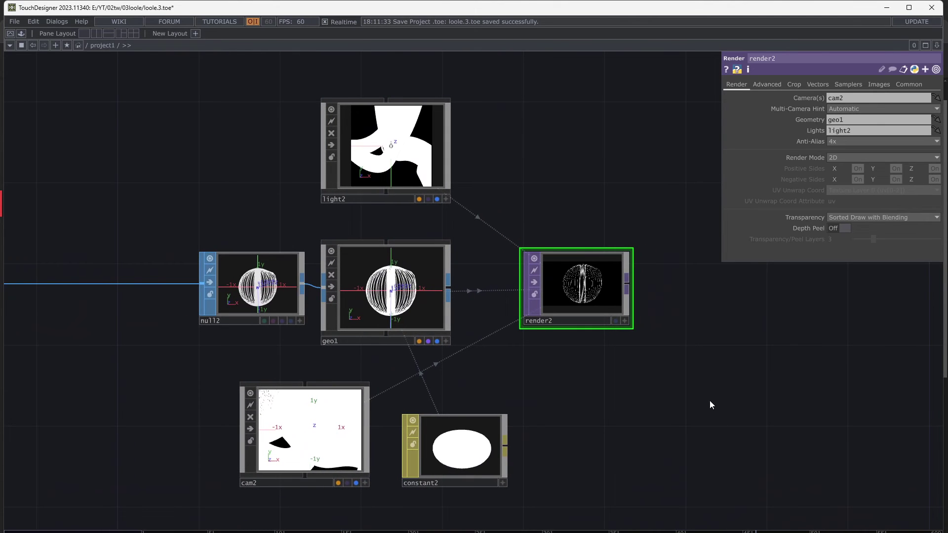
pyautogui.moveTo(710, 400); pyautogui.dragTo(670, 402)
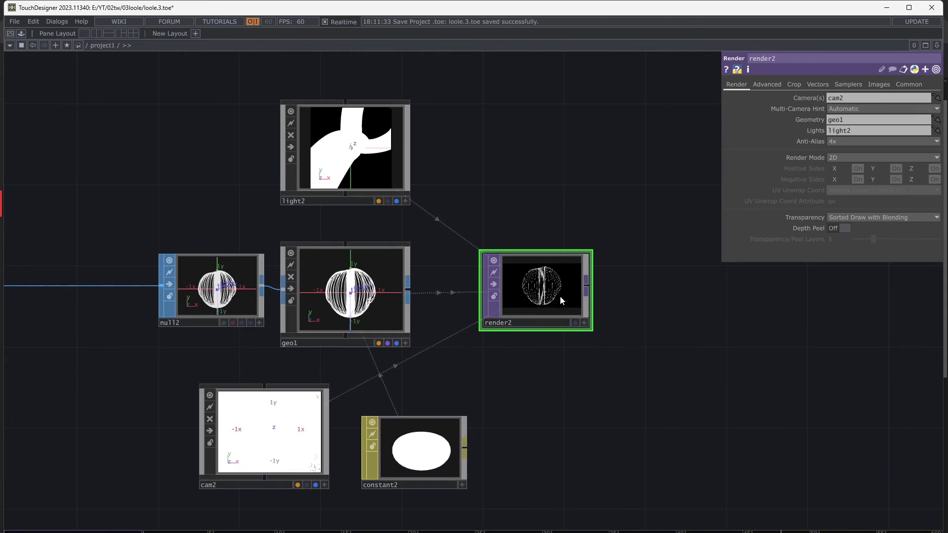
pyautogui.scroll(10, 561, 300)
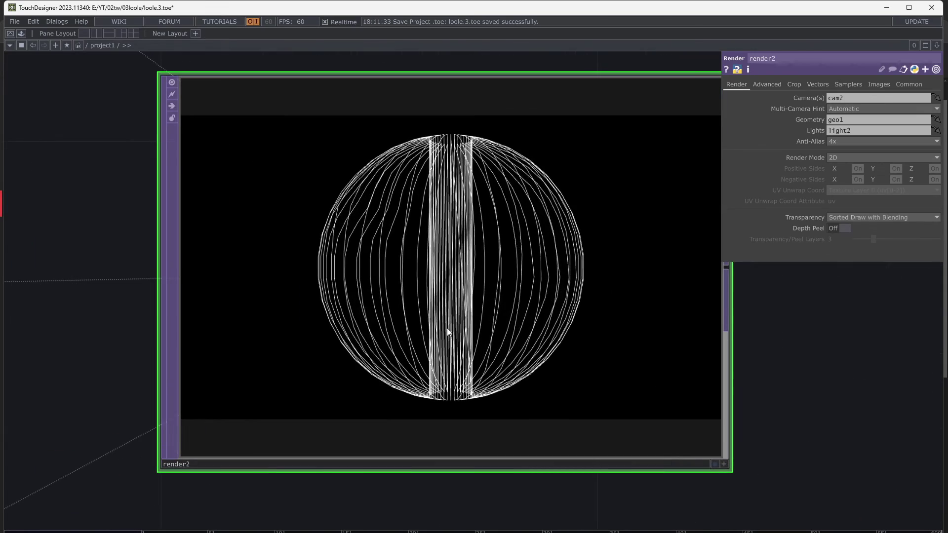
pyautogui.scroll(-10, 448, 332)
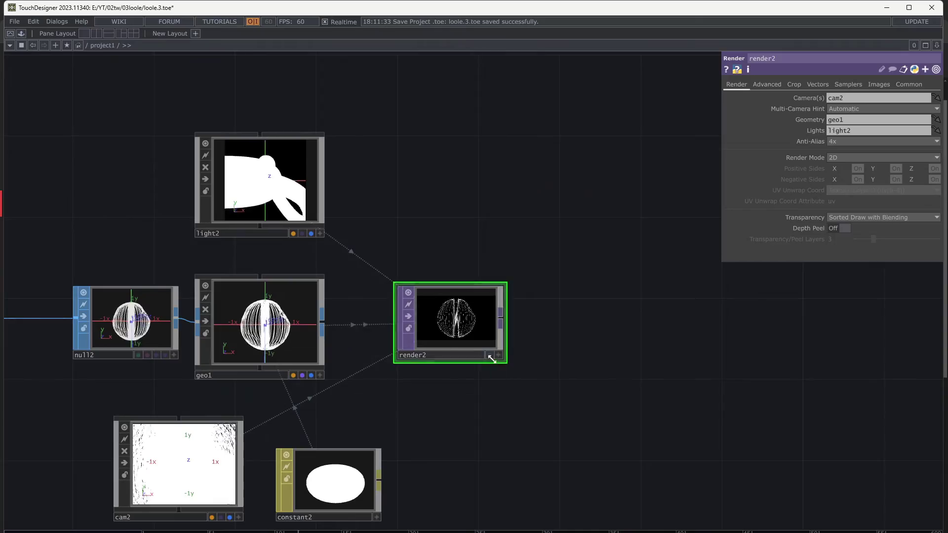
pyautogui.click(491, 355)
pyautogui.press('h')
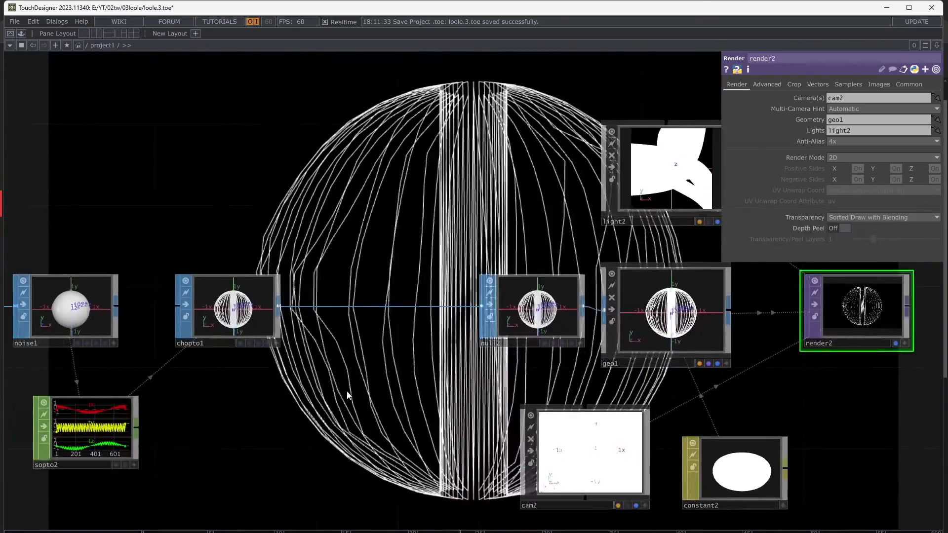
# - Reduce the sphere's detail to 7 rows and 5 columns and inspect the SOP to CHOP's channels
pyautogui.moveTo(347, 392); pyautogui.dragTo(433, 392)
pyautogui.moveTo(244, 372); pyautogui.dragTo(381, 385)
pyautogui.click(173, 332)
pyautogui.moveTo(416, 235); pyautogui.dragTo(416, 262)
pyautogui.click(761, 84)
pyautogui.moveTo(875, 123); pyautogui.dragTo(825, 120)
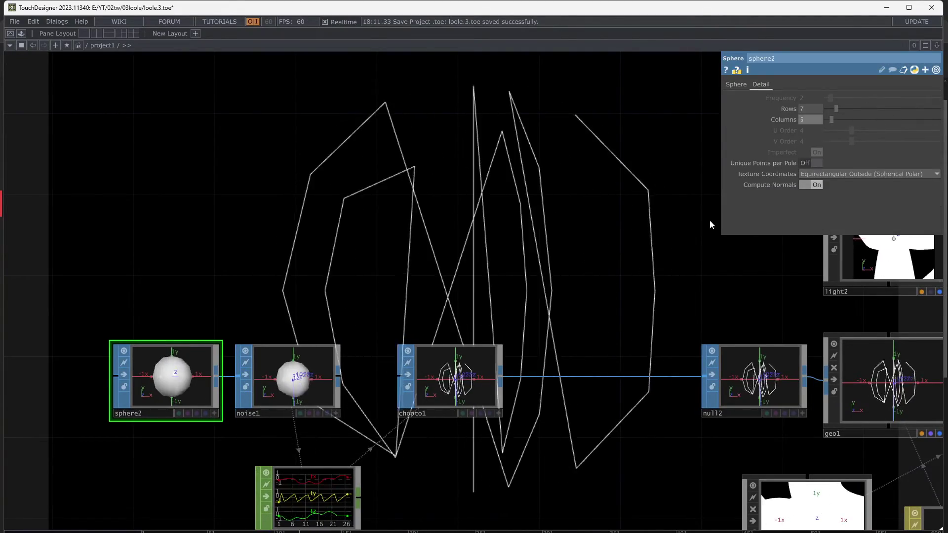
pyautogui.moveTo(645, 283); pyautogui.dragTo(742, 160)
pyautogui.scroll(5, 398, 402)
pyautogui.moveTo(570, 378); pyautogui.dragTo(346, 329)
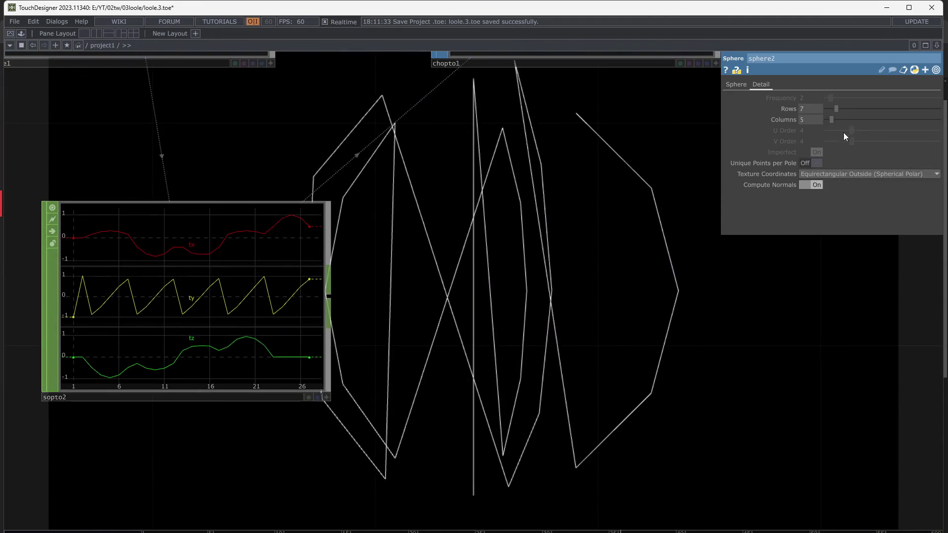
# - Set the sphere's detail to 13 rows and 16 columns
pyautogui.moveTo(833, 120)
pyautogui.mouseDown()
pyautogui.moveTo(893, 130)
pyautogui.moveTo(839, 139)
pyautogui.moveTo(833, 121)
pyautogui.moveTo(851, 111)
pyautogui.moveTo(905, 112)
pyautogui.moveTo(834, 123)
pyautogui.moveTo(885, 127)
pyautogui.moveTo(858, 121)
pyautogui.moveTo(878, 108)
pyautogui.moveTo(831, 116)
pyautogui.moveTo(850, 119)
pyautogui.mouseUp()
pyautogui.scroll(-6, 716, 251)
pyautogui.moveTo(696, 316); pyautogui.dragTo(519, 343)
pyautogui.scroll(-2, 570, 347)
pyautogui.moveTo(775, 365); pyautogui.dragTo(596, 395)
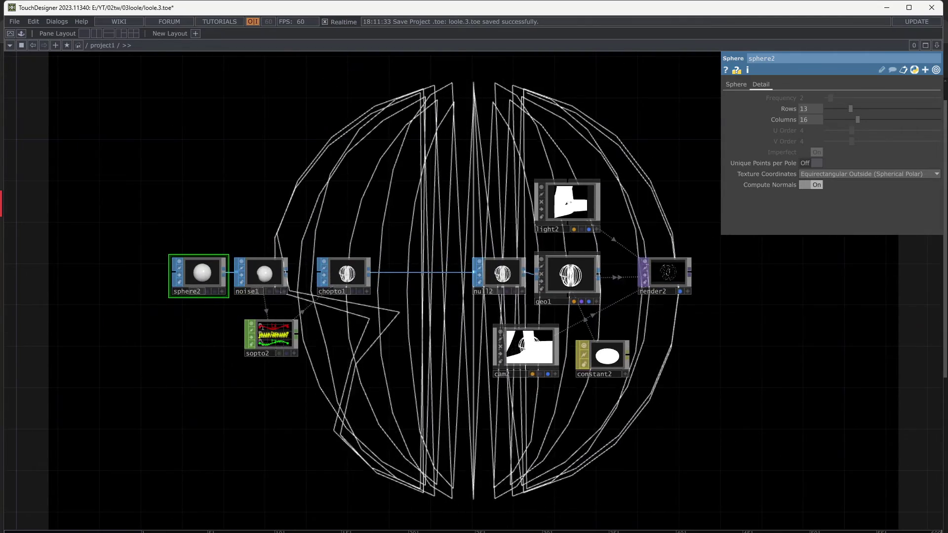
# - Turn off the background display of the Render TOP
pyautogui.scroll(5, 611, 267)
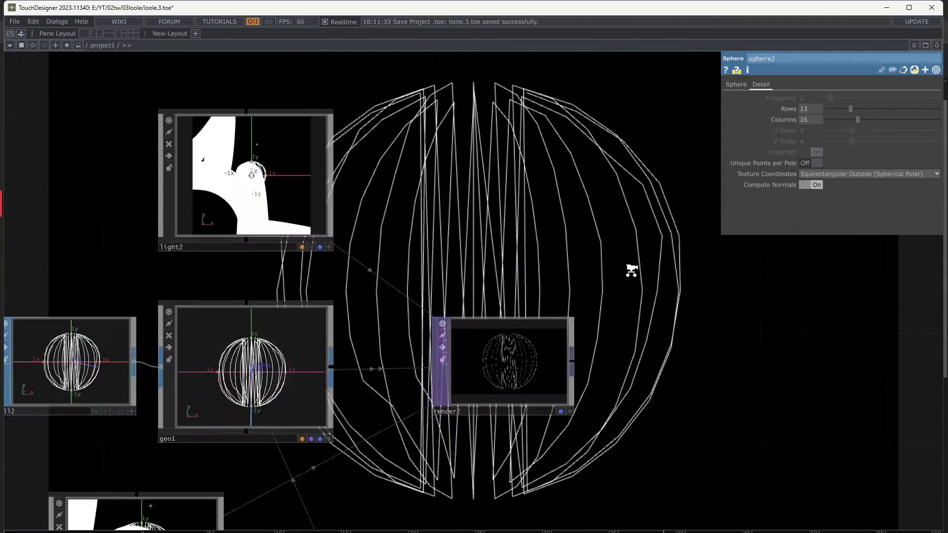
pyautogui.scroll(2, 632, 270)
pyautogui.moveTo(632, 270); pyautogui.dragTo(572, 300)
pyautogui.scroll(-2, 614, 311)
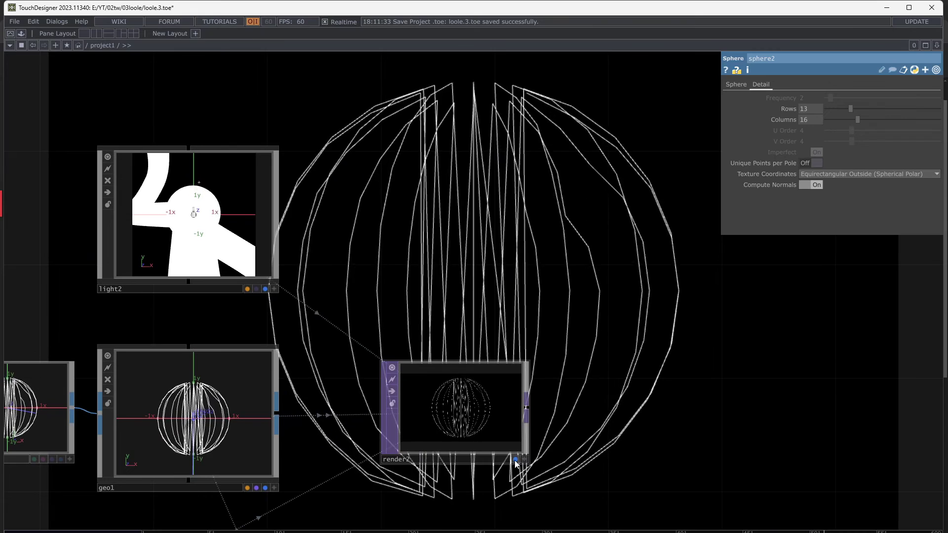
pyautogui.click(515, 460)
# - Add a Noise CHOP above the Render TOP
pyautogui.press('Tab')
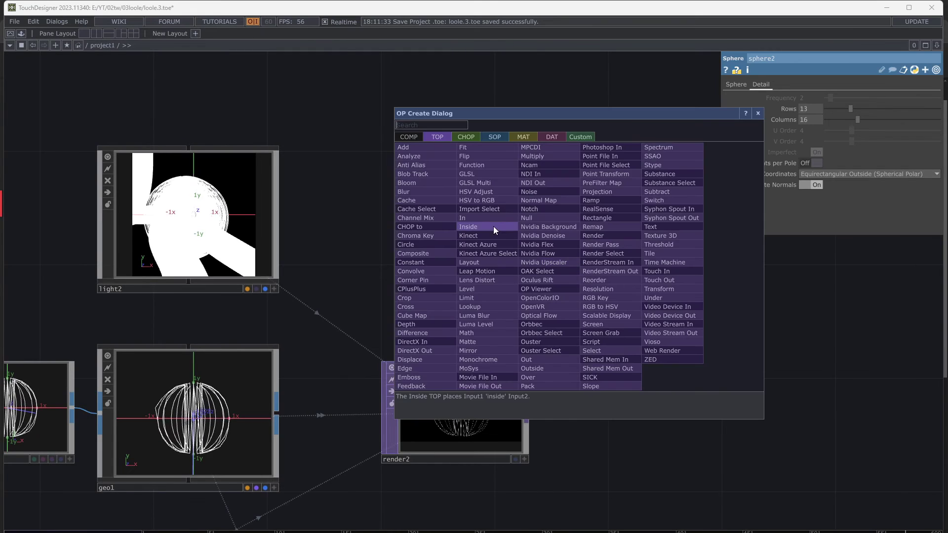
pyautogui.click(476, 138)
pyautogui.write('no')
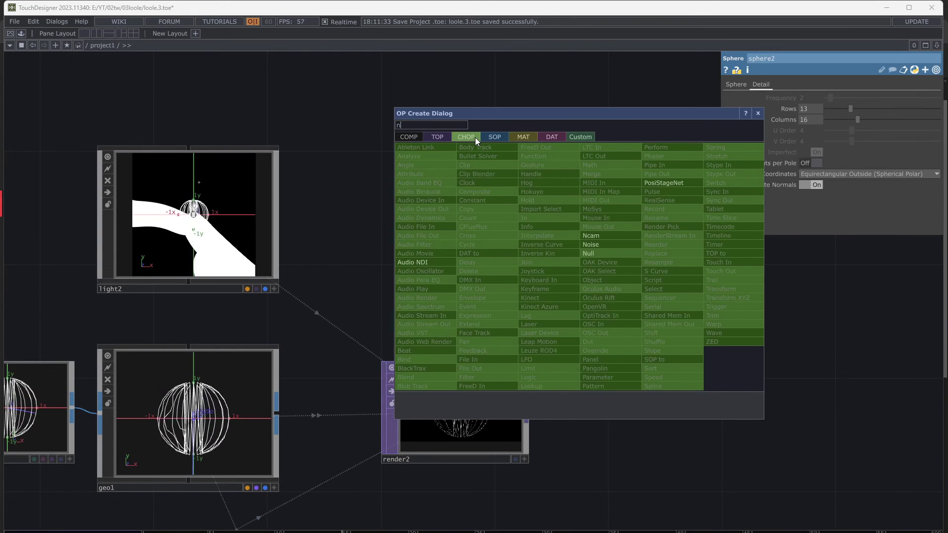
pyautogui.click(584, 245)
pyautogui.click(502, 273)
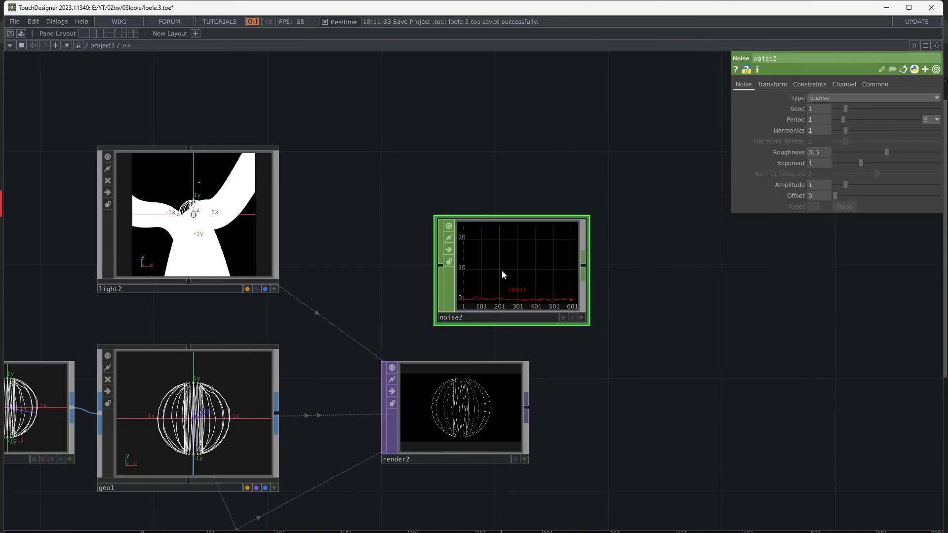
# - Name the noise2 CHOP's channels r g b so it produces three noise channels
pyautogui.scroll(3, 532, 274)
pyautogui.moveTo(531, 274); pyautogui.dragTo(496, 277)
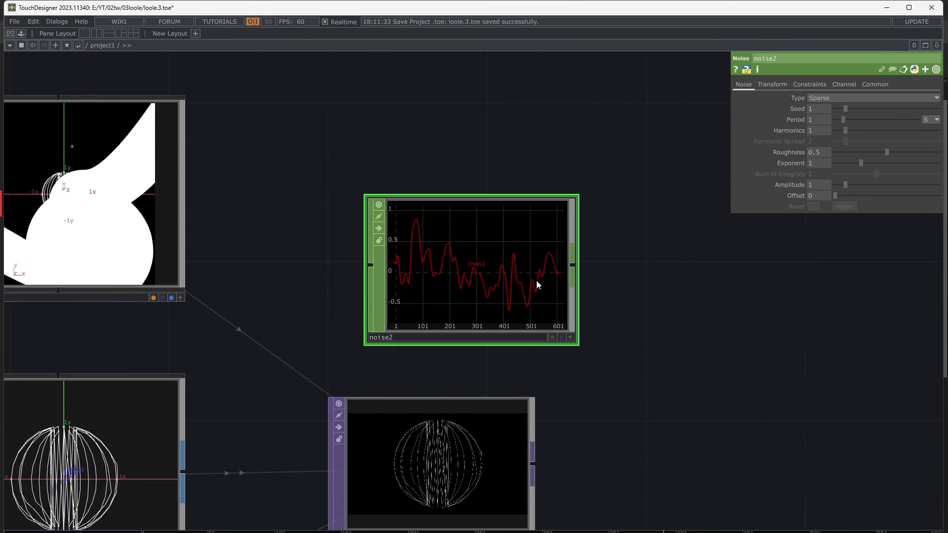
pyautogui.click(844, 84)
pyautogui.click(833, 98)
pyautogui.write('r')
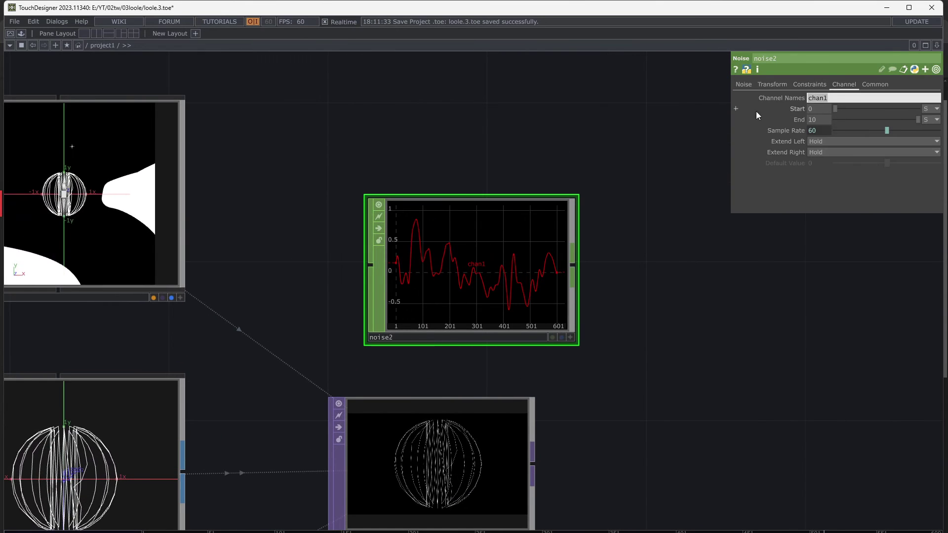
pyautogui.write(' g b')
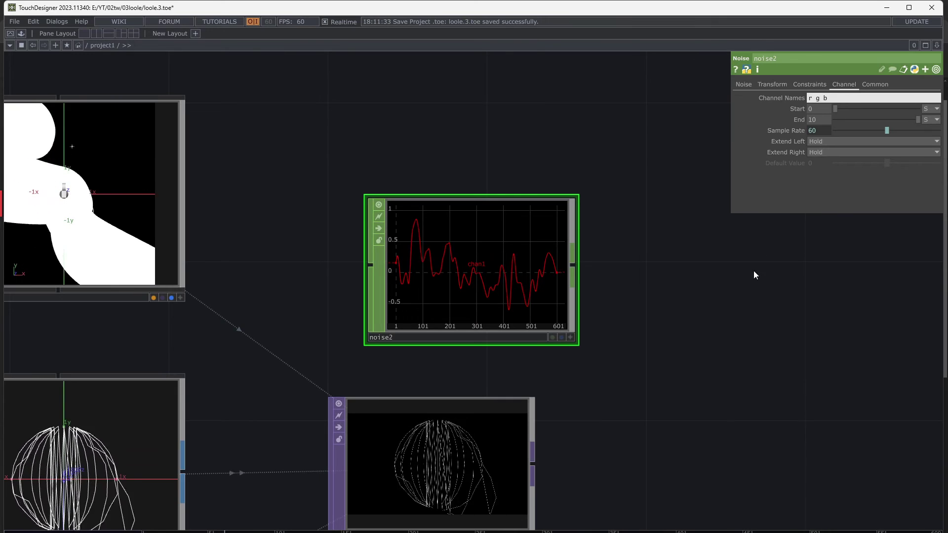
pyautogui.press('Return')
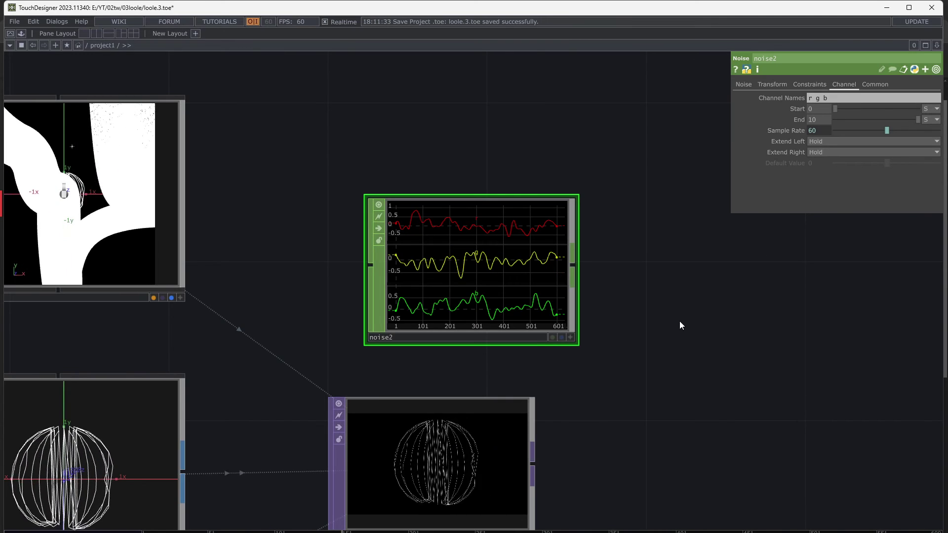
# - Enable instancing on the geo1 Geometry COMP and assign noise2 as its Translate OP
pyautogui.moveTo(616, 335); pyautogui.dragTo(603, 274)
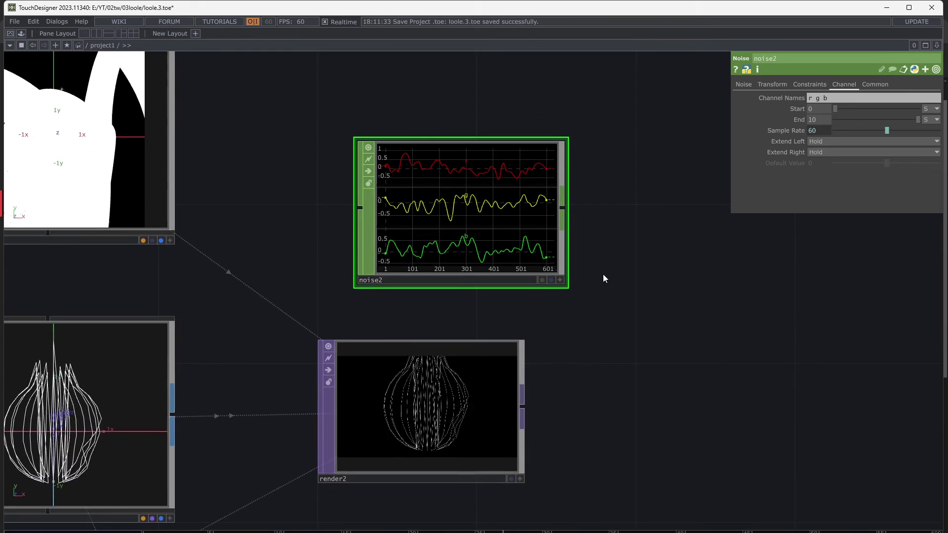
pyautogui.scroll(-2, 602, 274)
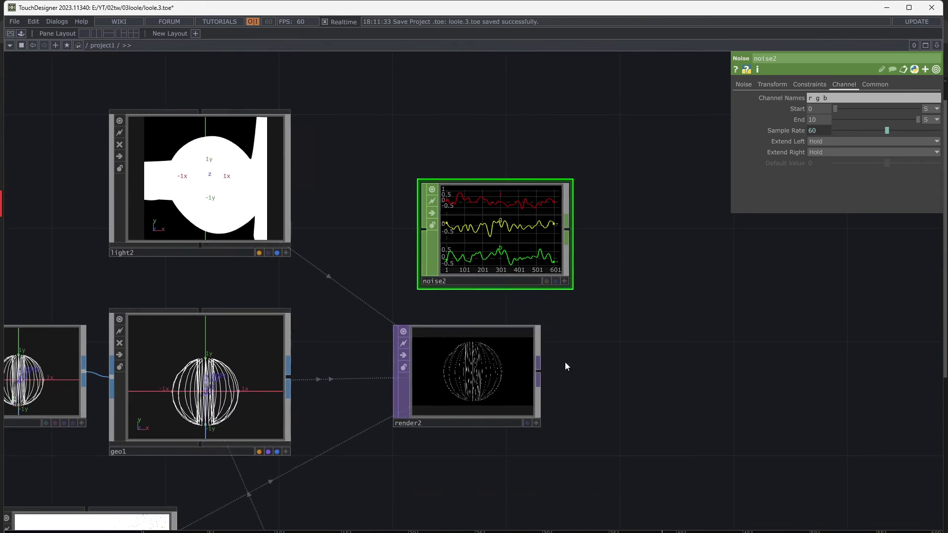
pyautogui.click(416, 384)
pyautogui.click(262, 385)
pyautogui.click(776, 85)
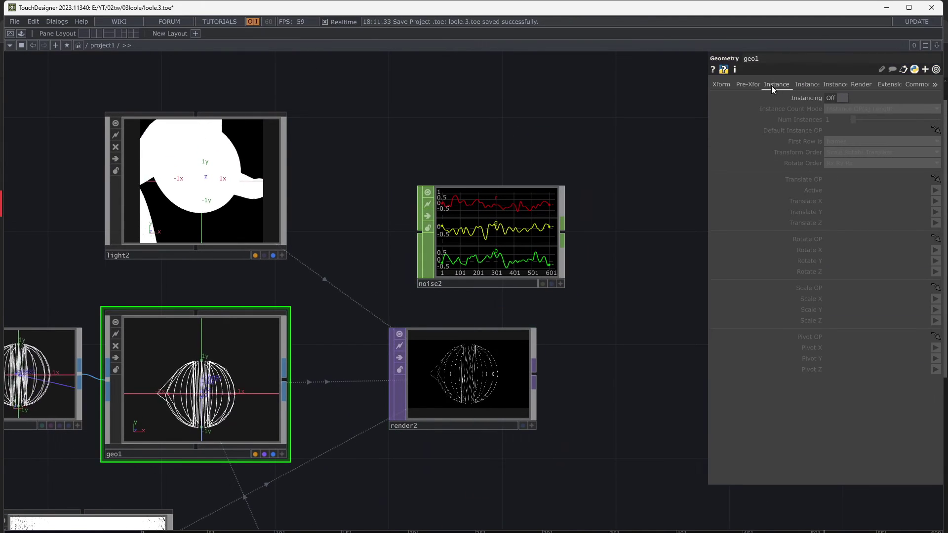
pyautogui.click(835, 99)
pyautogui.moveTo(509, 242); pyautogui.dragTo(854, 180)
# - Map geo1's instance Translate X, Y and Z to the channels r, g and b
pyautogui.click(837, 203)
pyautogui.write('r')
pyautogui.click(835, 211)
pyautogui.write('g')
pyautogui.click(834, 220)
pyautogui.write('b')
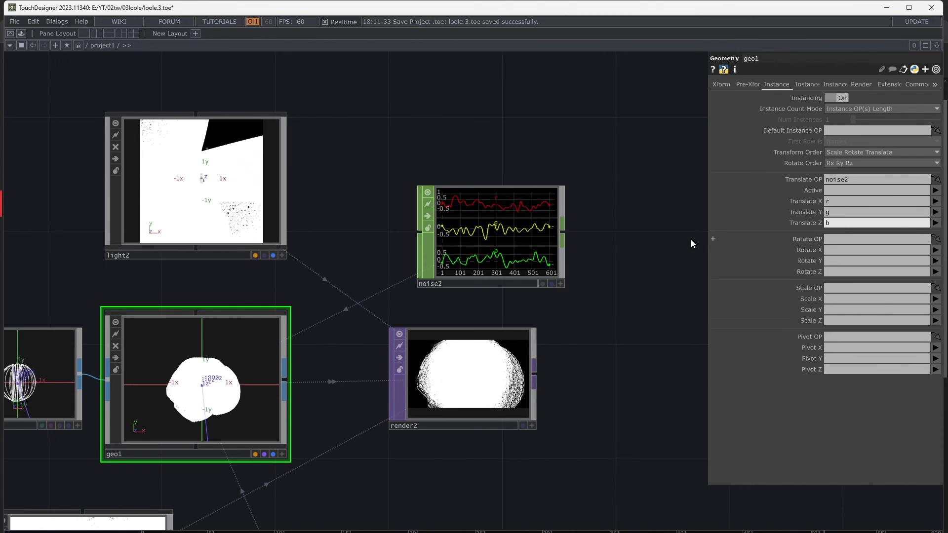
pyautogui.click(644, 253)
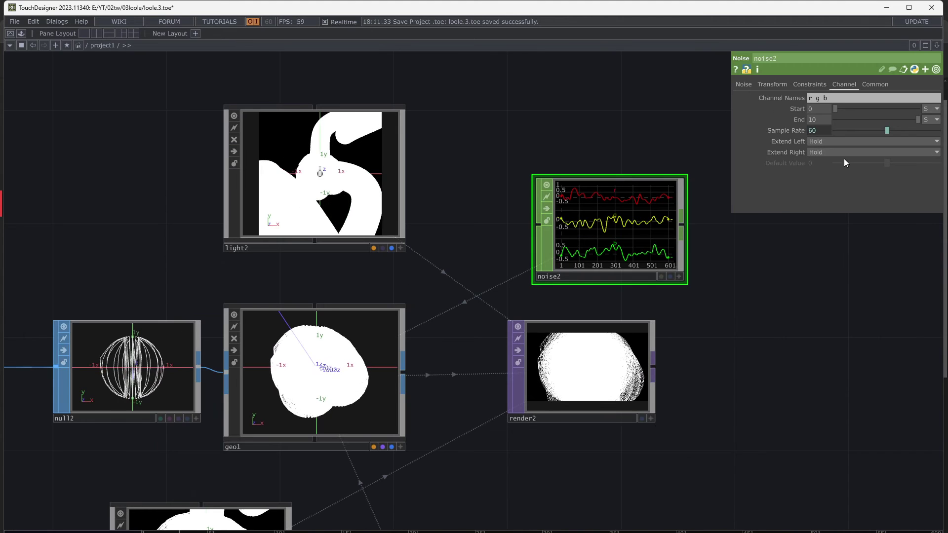
# - Raise noise2's exponent to 1.26 and set its Z translate to the expression absTime.seconds*0.6
pyautogui.click(749, 84)
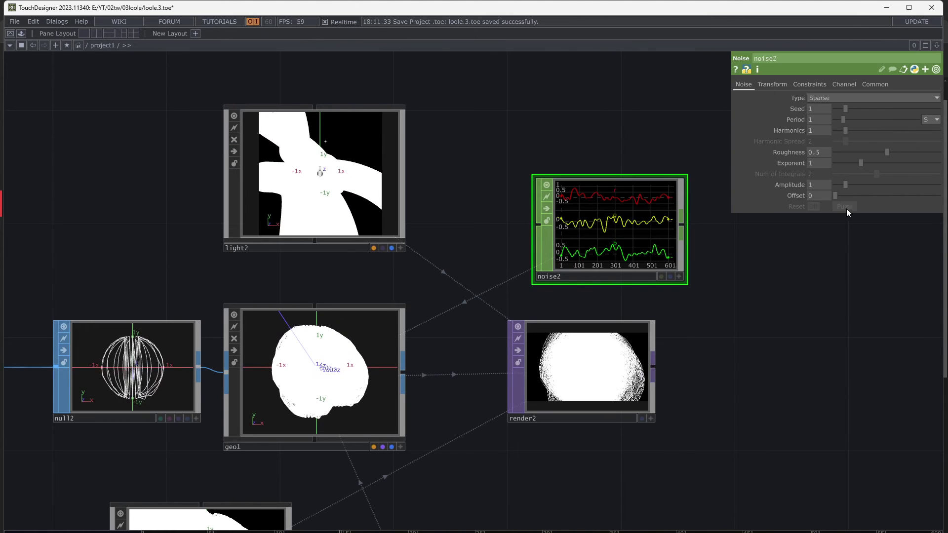
pyautogui.moveTo(860, 163); pyautogui.dragTo(868, 161)
pyautogui.click(772, 84)
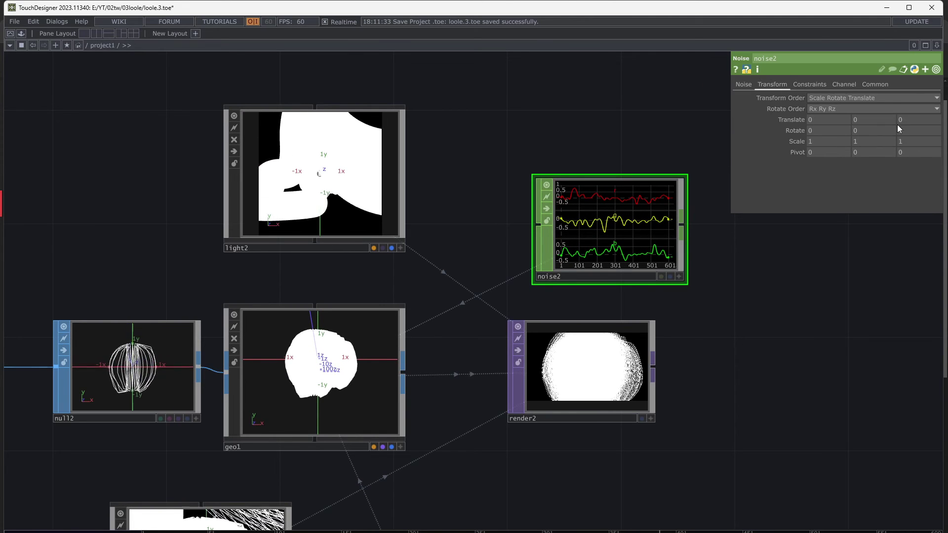
pyautogui.write('abs')
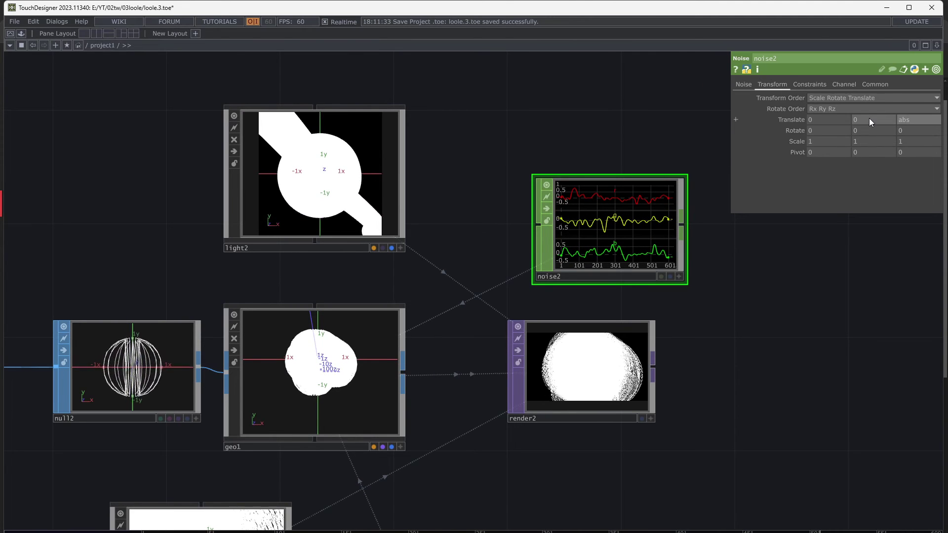
pyautogui.write('Time.')
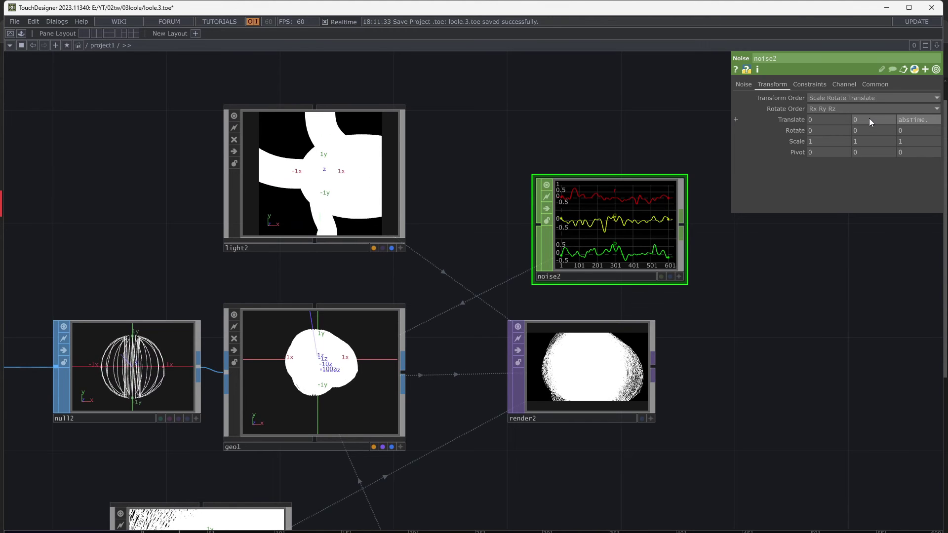
pyautogui.write('seconds')
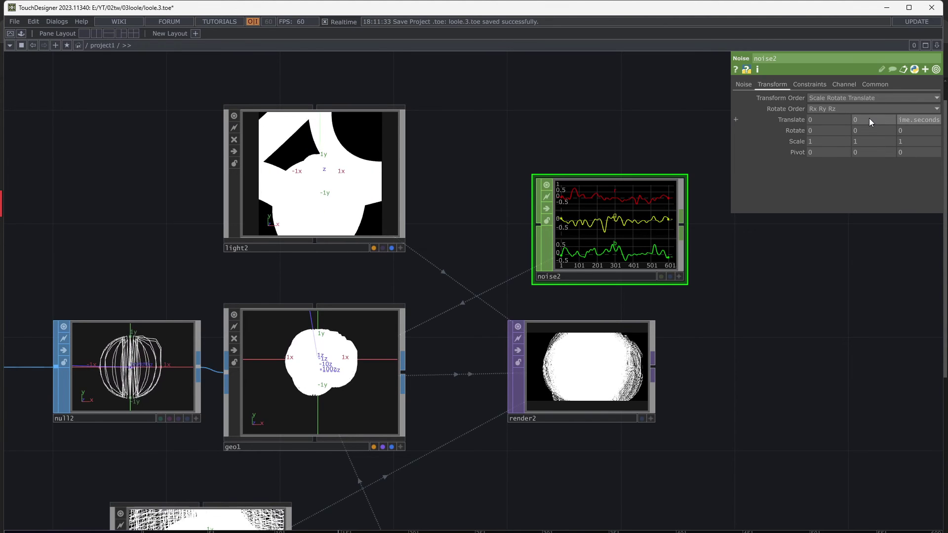
pyautogui.write('*0.8')
pyautogui.press('Return')
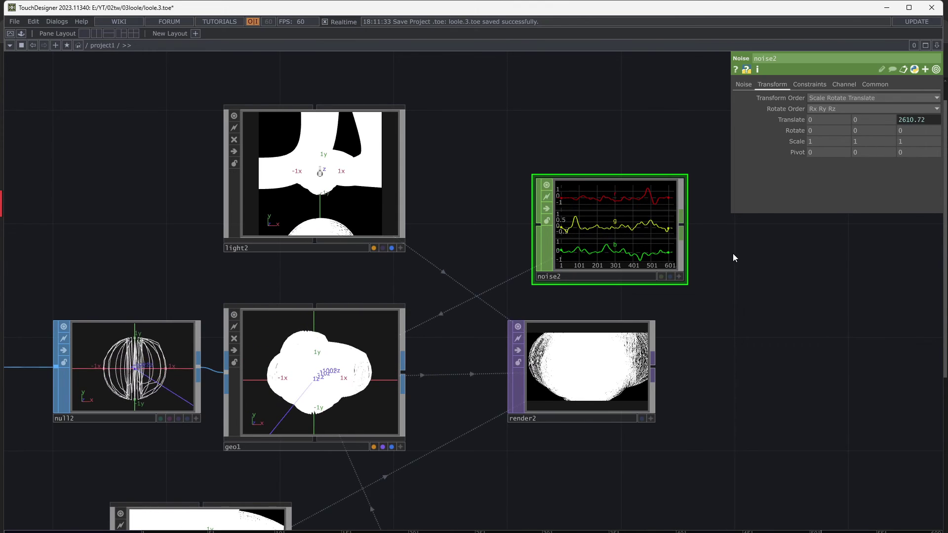
# - Change noise2's Z translate expression to absTime.seconds*5 so the noise moves faster
pyautogui.scroll(3, 732, 254)
pyautogui.scroll(2, 727, 247)
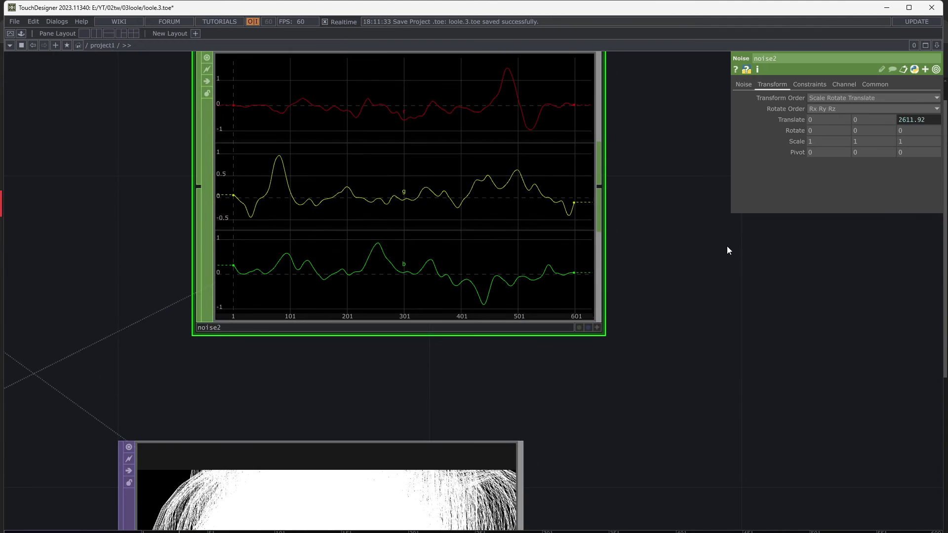
pyautogui.click(905, 124)
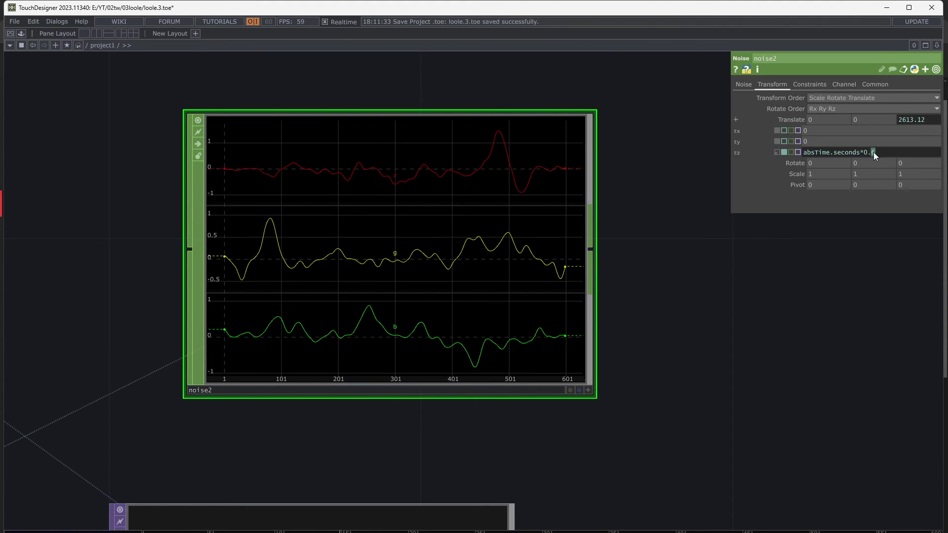
pyautogui.moveTo(872, 153); pyautogui.dragTo(865, 153)
pyautogui.write('5')
pyautogui.click(835, 307)
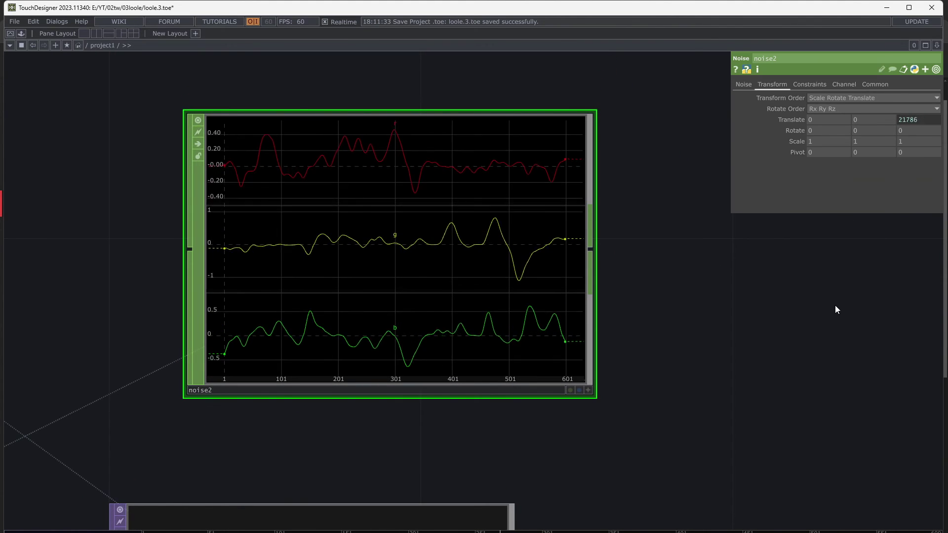
# - Move the cam2 camera back in its viewer so the whole instanced shape fits within the render
pyautogui.scroll(-3, 761, 307)
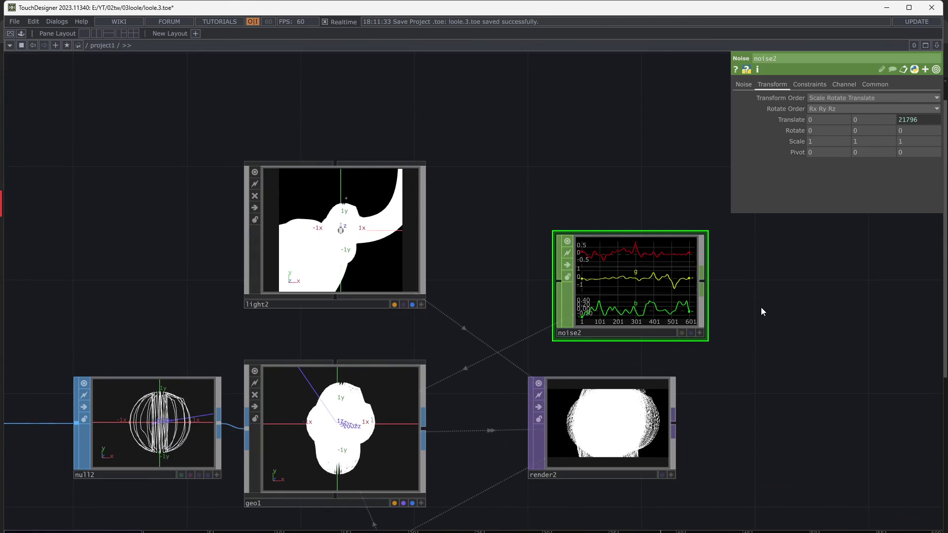
pyautogui.moveTo(753, 347); pyautogui.dragTo(735, 310)
pyautogui.moveTo(739, 364); pyautogui.dragTo(713, 330)
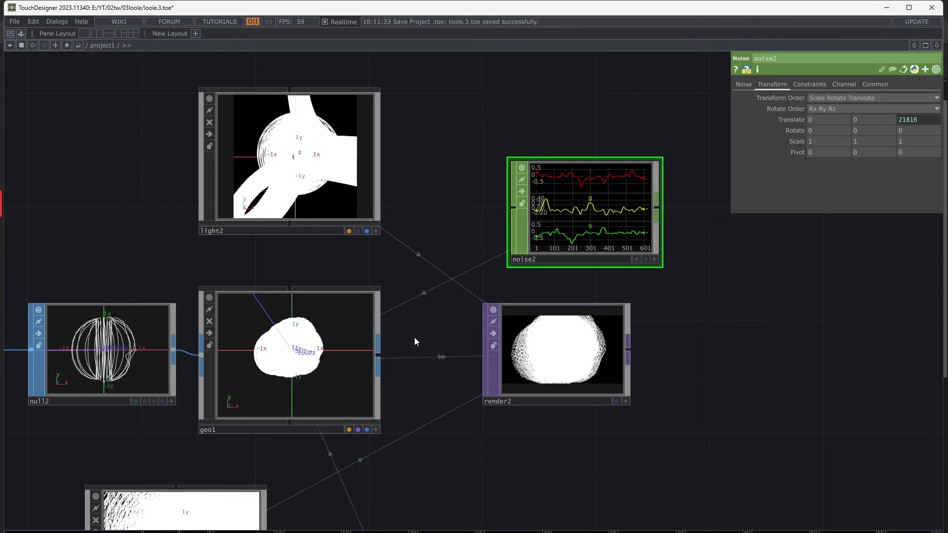
pyautogui.scroll(-5, 416, 336)
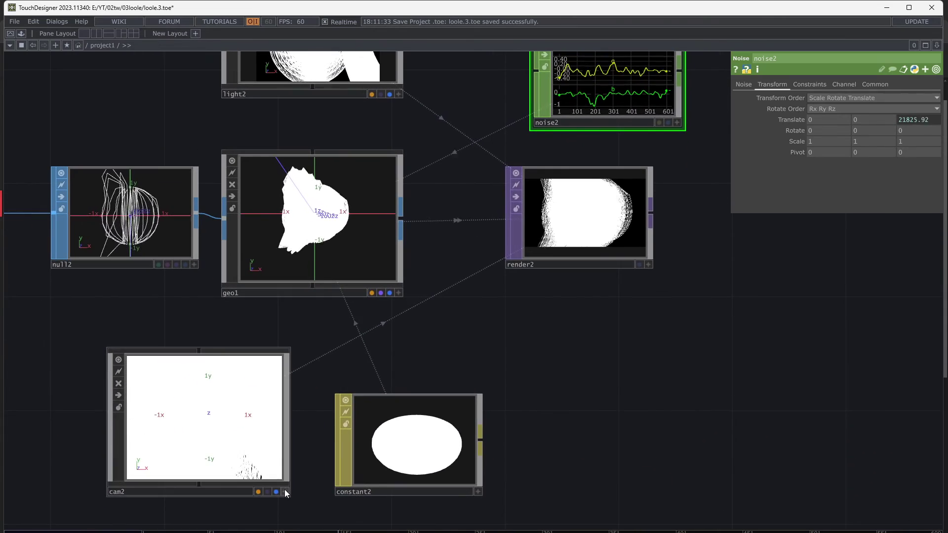
pyautogui.click(285, 492)
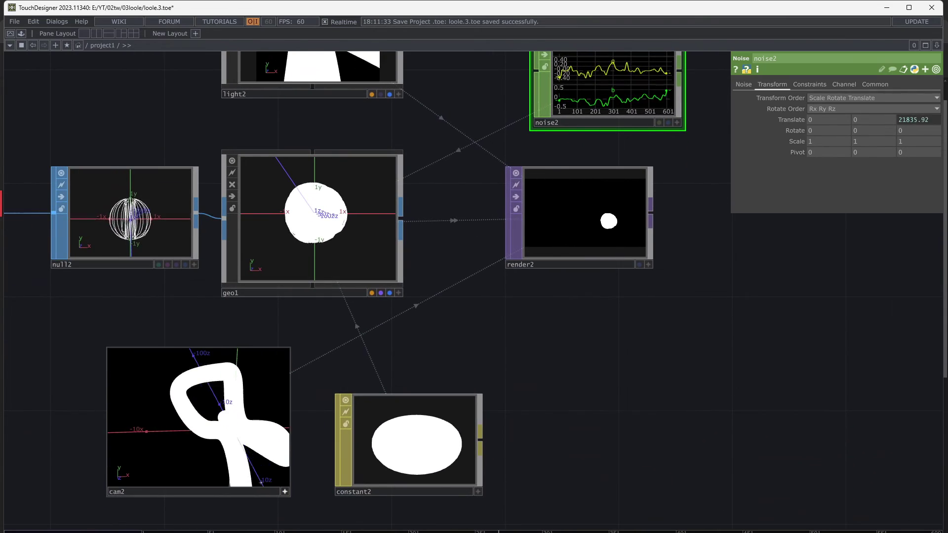
pyautogui.click(285, 492)
pyautogui.moveTo(638, 363); pyautogui.dragTo(516, 428)
pyautogui.moveTo(530, 379); pyautogui.dragTo(525, 394)
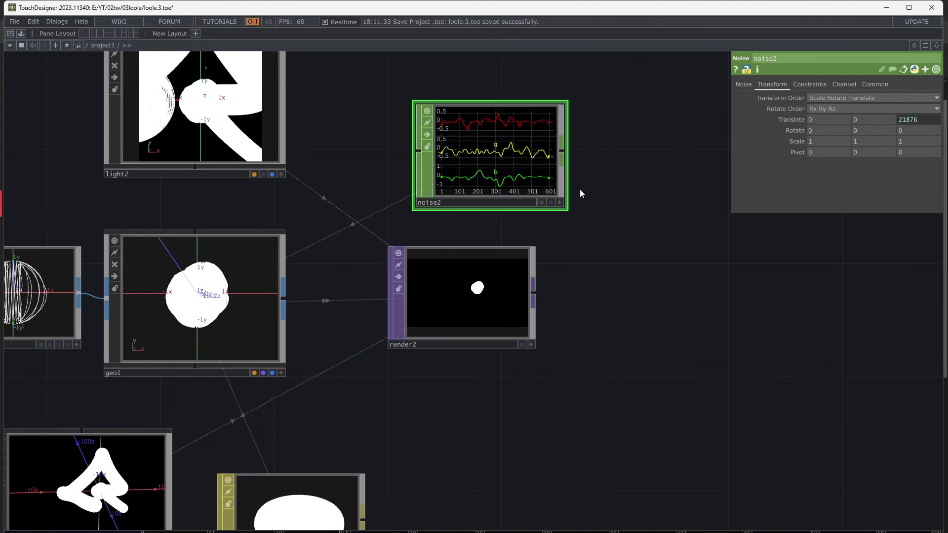
# - Tune noise2 to period 3.44, harmonics 6, roughness 0.29, exponent 0.51 and amplitude 3.76
pyautogui.click(743, 84)
pyautogui.scroll(3, 726, 222)
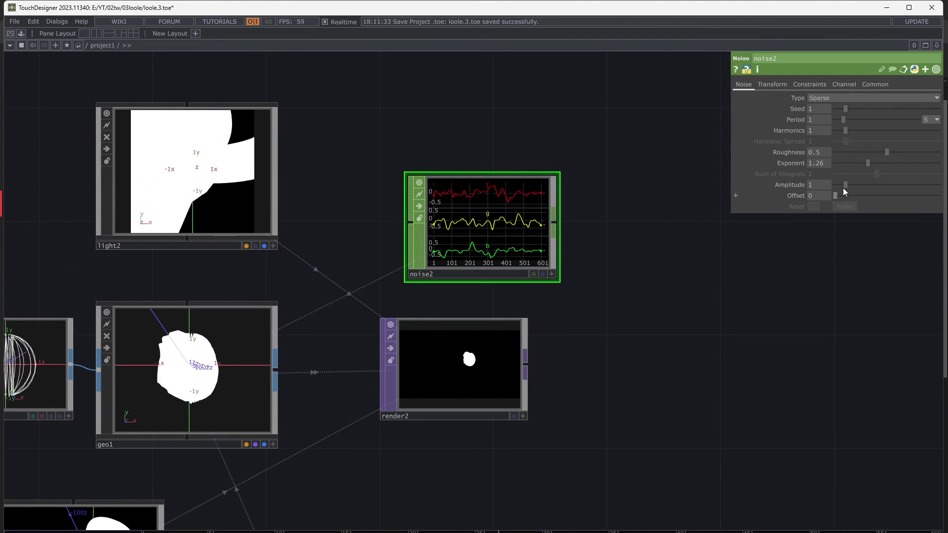
pyautogui.moveTo(869, 164); pyautogui.dragTo(917, 174)
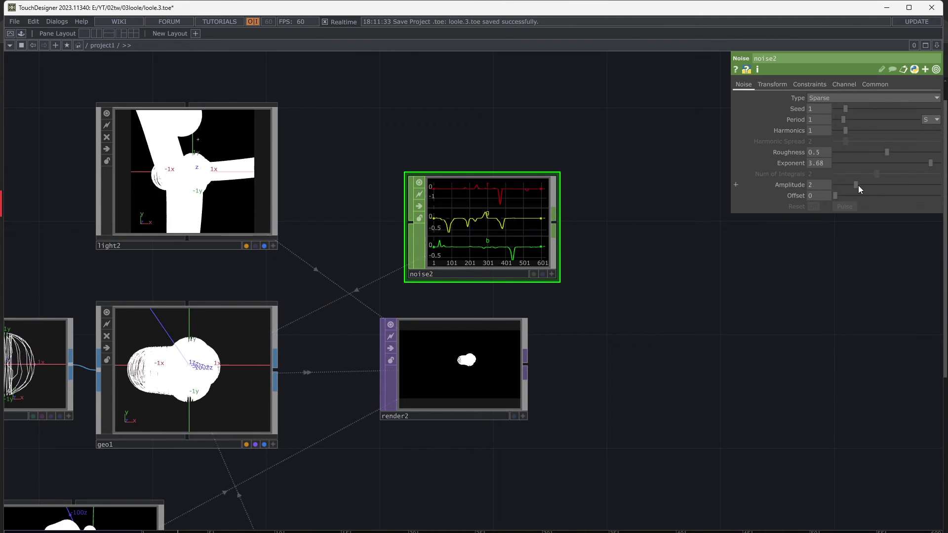
pyautogui.moveTo(863, 186); pyautogui.dragTo(874, 185)
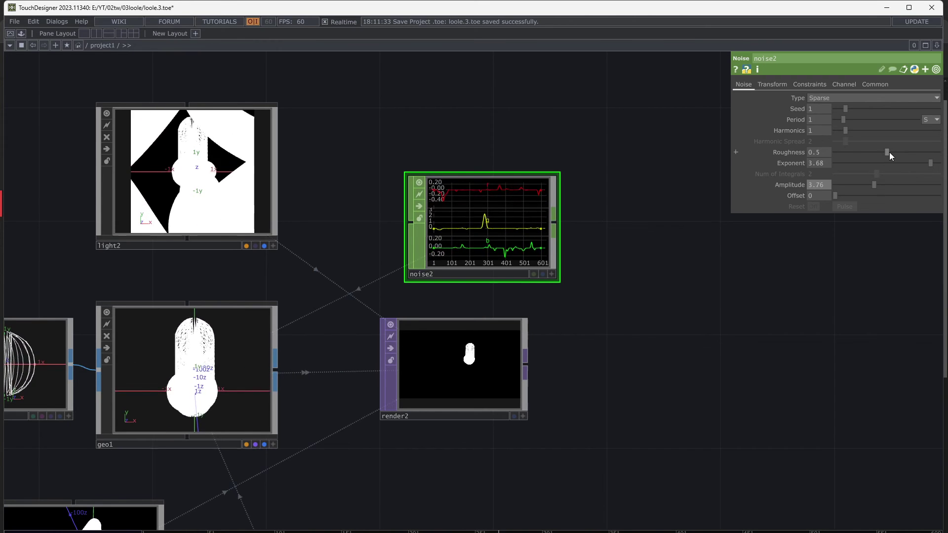
pyautogui.moveTo(890, 152); pyautogui.dragTo(858, 155)
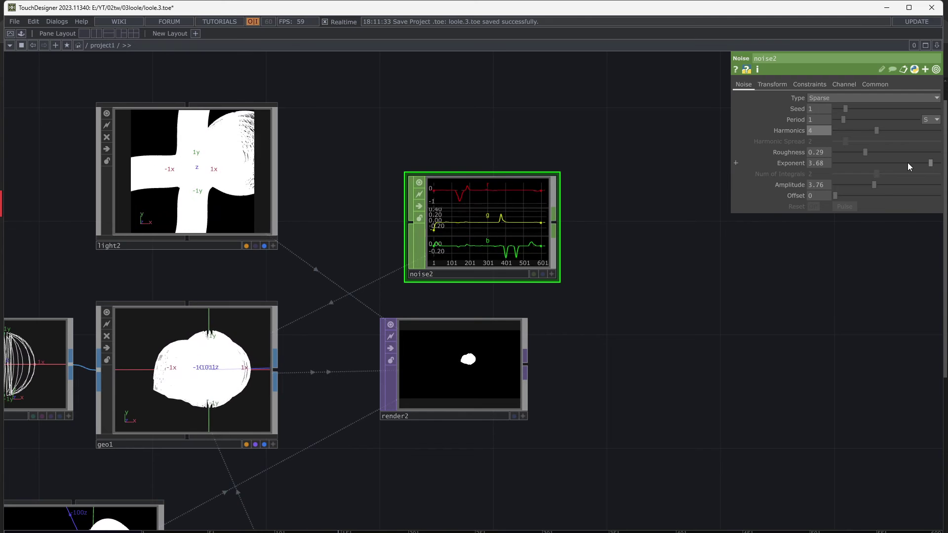
pyautogui.moveTo(908, 163); pyautogui.dragTo(848, 166)
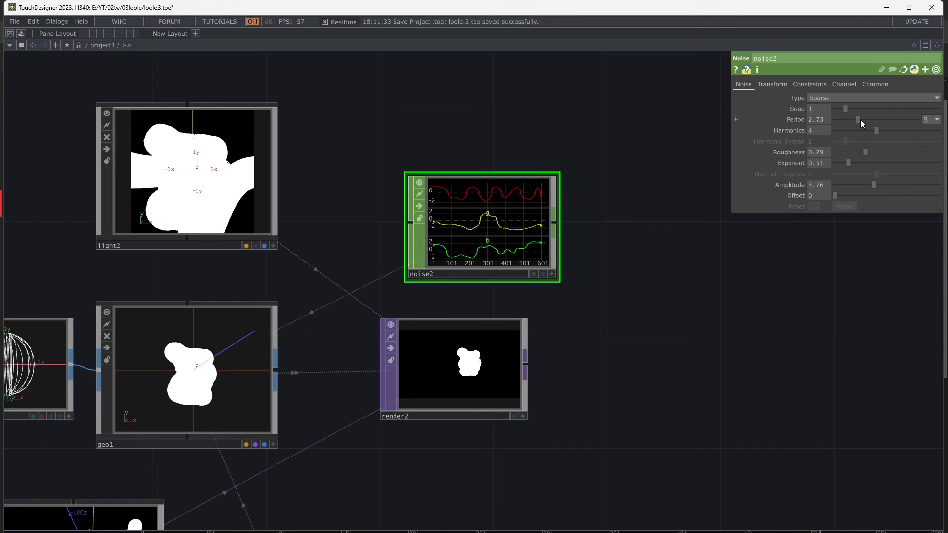
pyautogui.moveTo(861, 120); pyautogui.dragTo(902, 132)
# - Add an SSAO TOP fed by the Render TOP's output
pyautogui.moveTo(556, 378); pyautogui.dragTo(486, 333)
pyautogui.press('Tab')
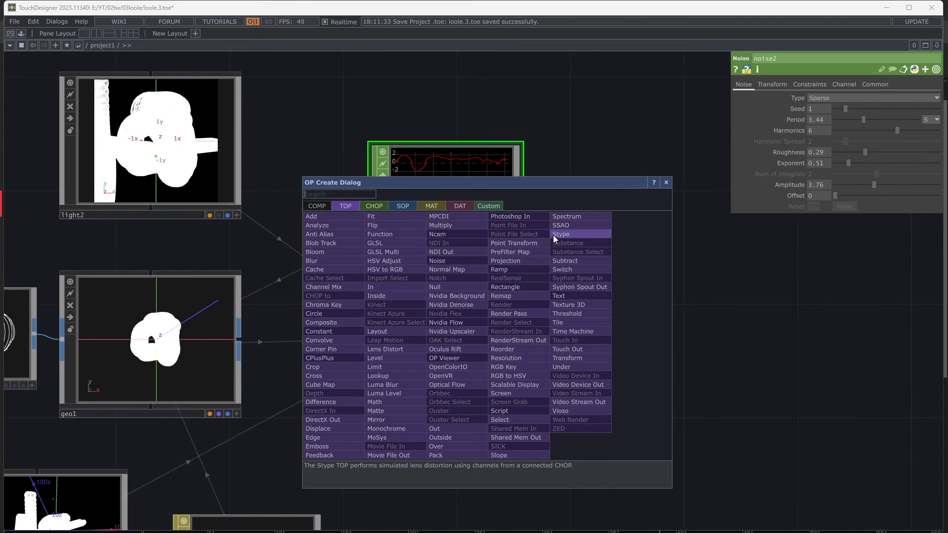
pyautogui.click(558, 227)
pyautogui.click(583, 311)
pyautogui.scroll(4, 654, 385)
pyautogui.scroll(3, 654, 385)
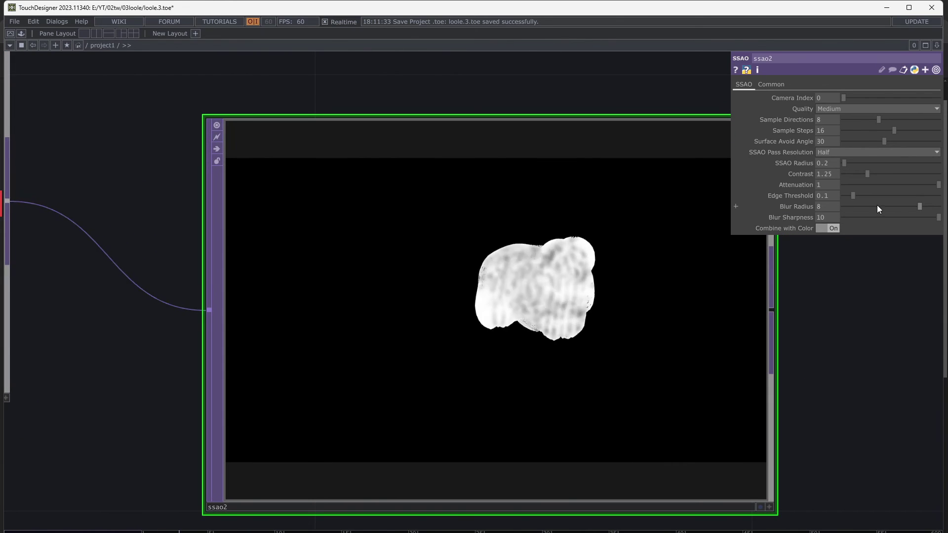
# - Set the SSAO TOP's blur radius to 0, contrast to 2.42 and pass resolution to Full
pyautogui.moveTo(919, 208); pyautogui.dragTo(892, 211)
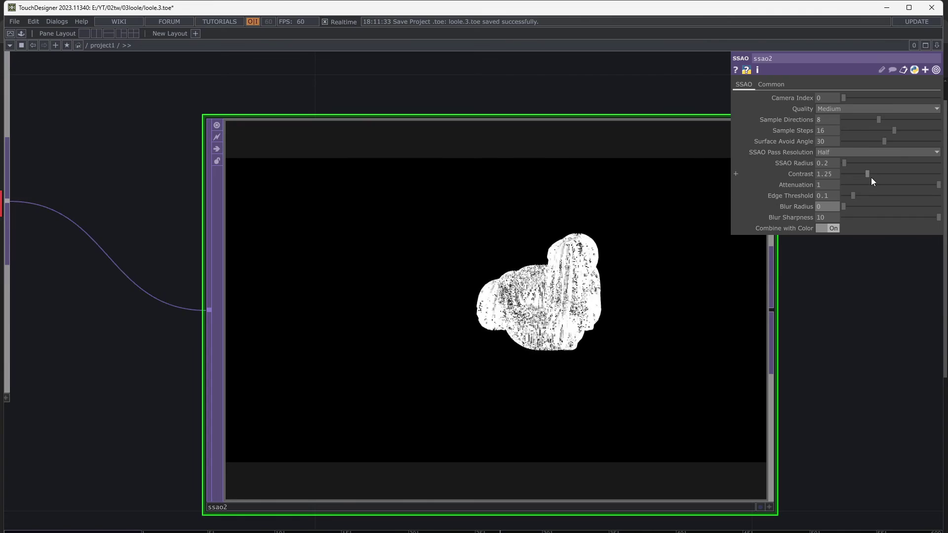
pyautogui.moveTo(871, 177); pyautogui.dragTo(890, 176)
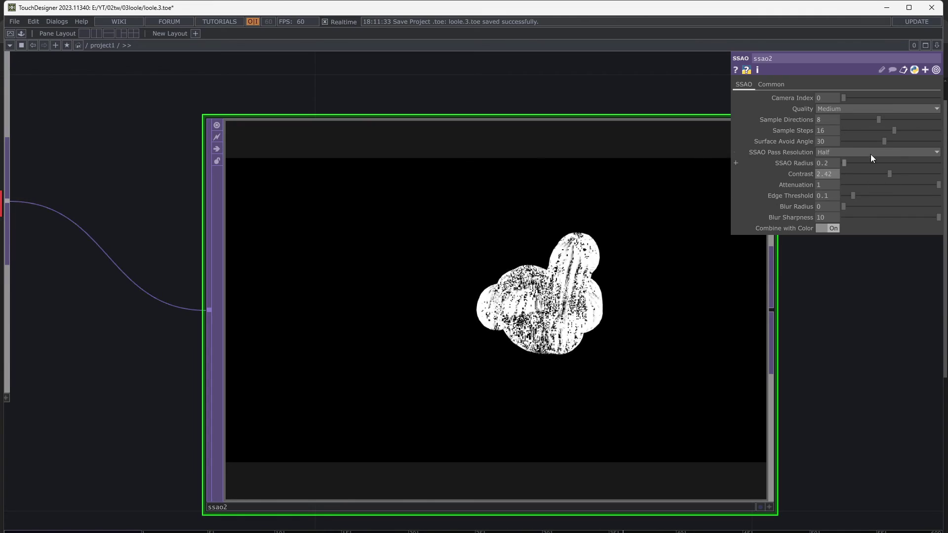
pyautogui.click(844, 108)
pyautogui.click(837, 114)
pyautogui.click(830, 152)
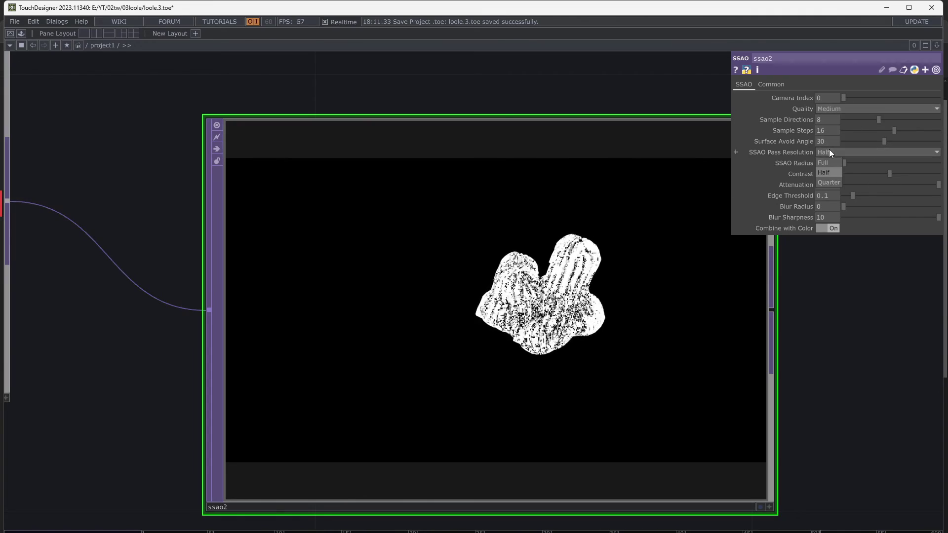
pyautogui.click(829, 162)
pyautogui.scroll(5, 822, 287)
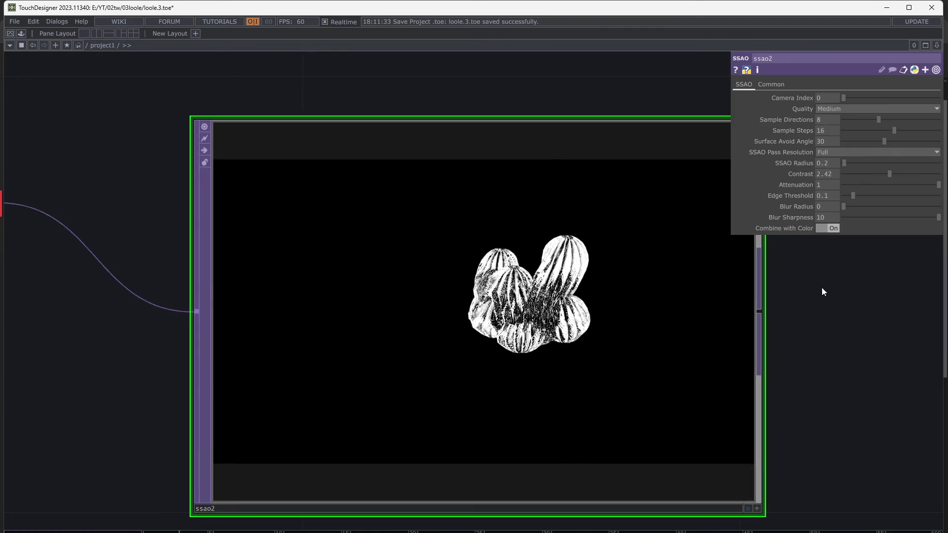
pyautogui.moveTo(823, 289); pyautogui.dragTo(816, 276)
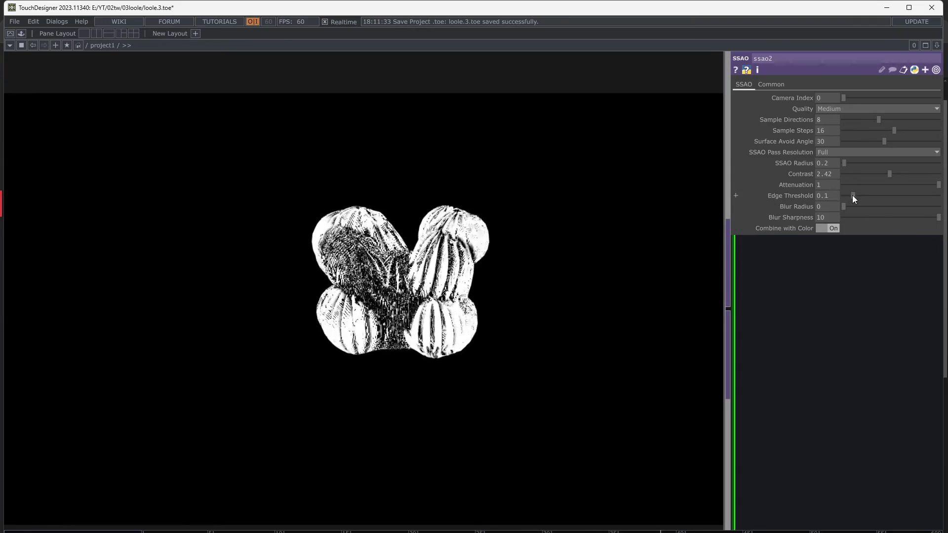
# - Set the SSAO TOP's edge threshold to 0.116, sample steps to 30, surface avoid angle to 0 and SSAO radius to 0.5
pyautogui.moveTo(855, 195); pyautogui.dragTo(856, 196)
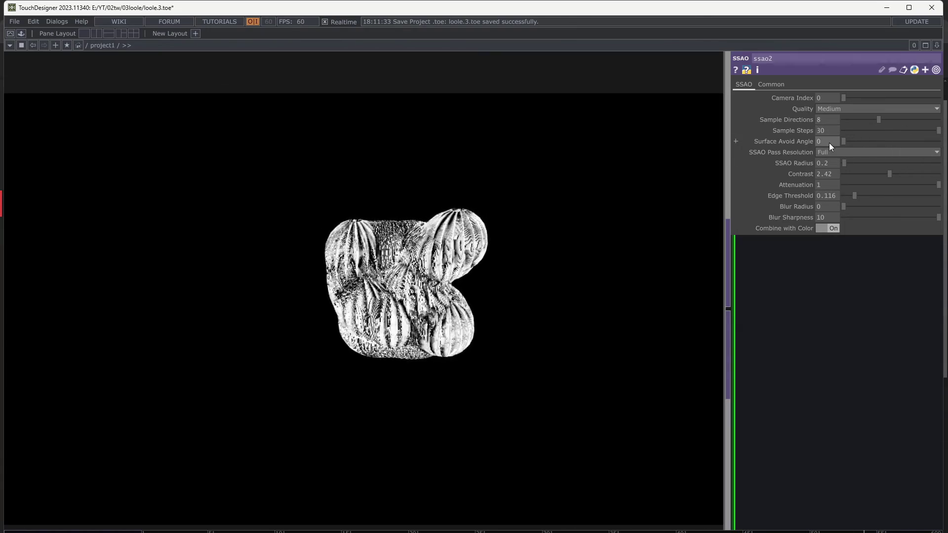
pyautogui.scroll(2, 437, 255)
pyautogui.scroll(1, 435, 259)
pyautogui.moveTo(845, 164); pyautogui.dragTo(841, 164)
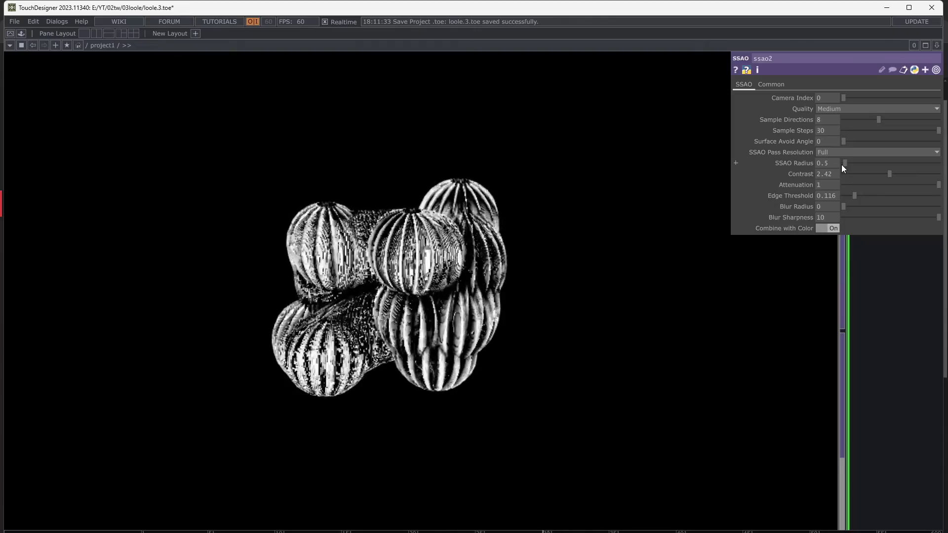
pyautogui.scroll(5, 445, 271)
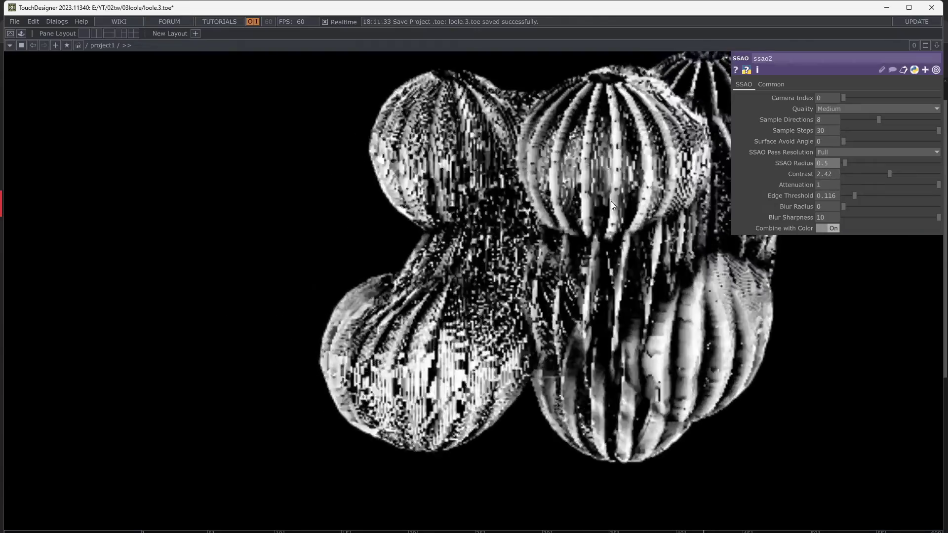
pyautogui.scroll(-5, 565, 294)
# - Set the Render TOP's resolution to 4096 x 2160 and the SSAO TOP's output to Fit Resolution at 4096 x 2160
pyautogui.scroll(-5, 565, 294)
pyautogui.click(337, 327)
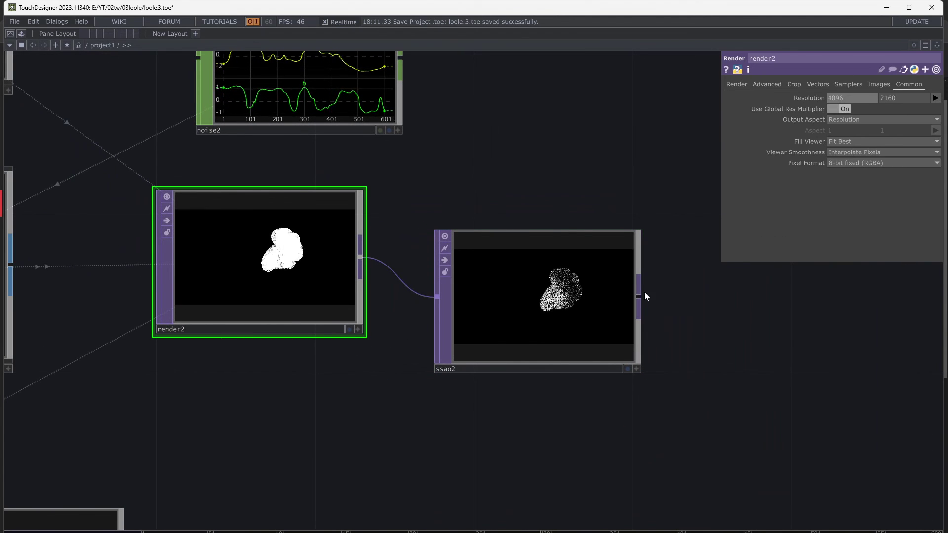
pyautogui.scroll(5, 623, 306)
pyautogui.click(566, 322)
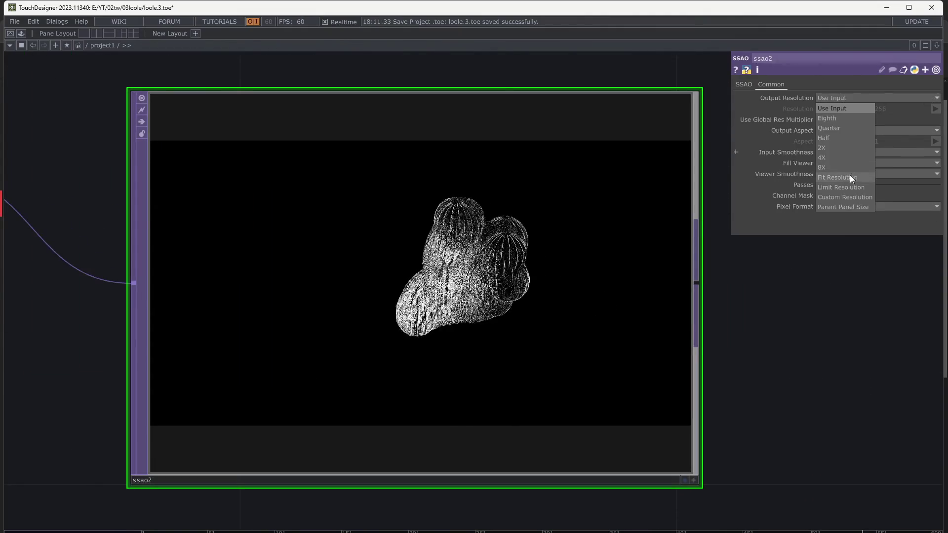
pyautogui.click(851, 177)
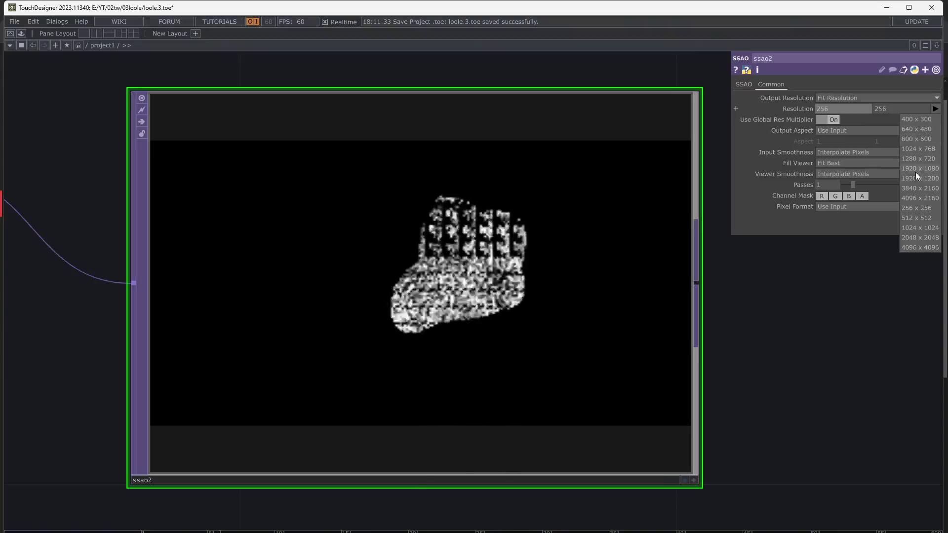
pyautogui.click(914, 197)
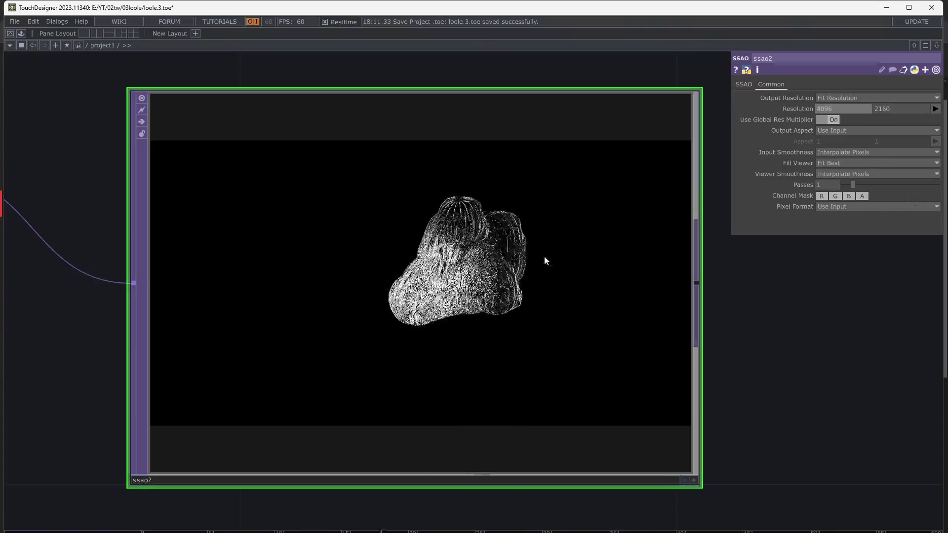
pyautogui.scroll(10, 536, 259)
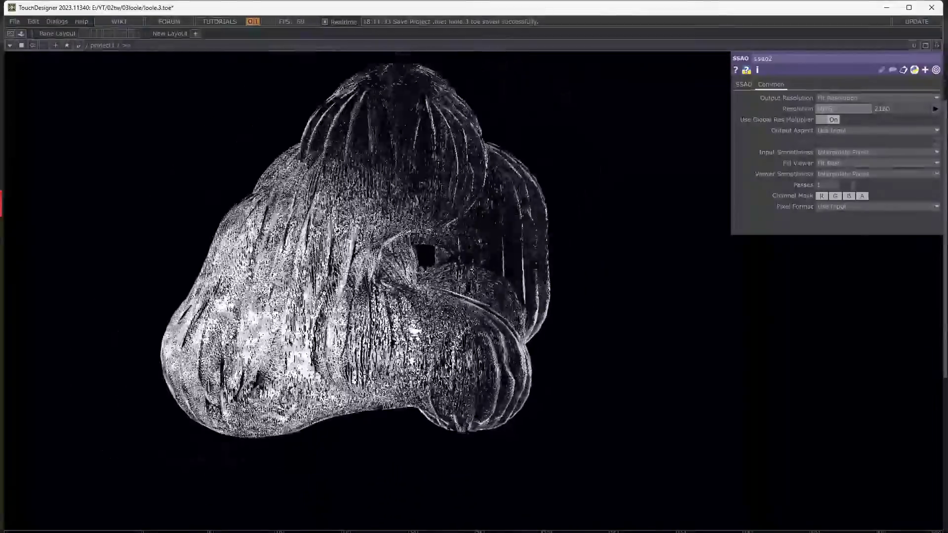
pyautogui.scroll(-6, 450, 199)
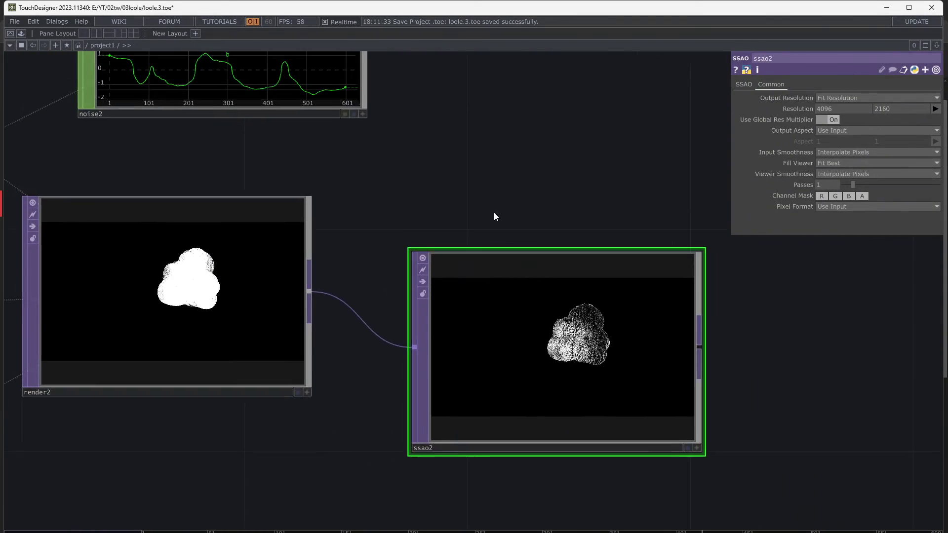
# - Set the amplitude of the noise2 CHOP to 10 to spread the instances further apart
pyautogui.scroll(-3, 491, 211)
pyautogui.click(374, 145)
pyautogui.scroll(2, 712, 325)
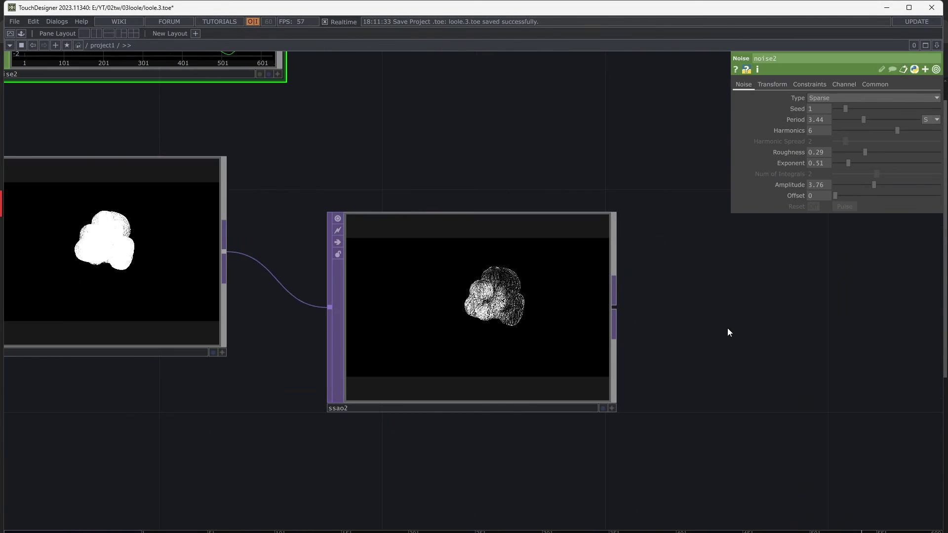
pyautogui.moveTo(873, 183); pyautogui.dragTo(892, 184)
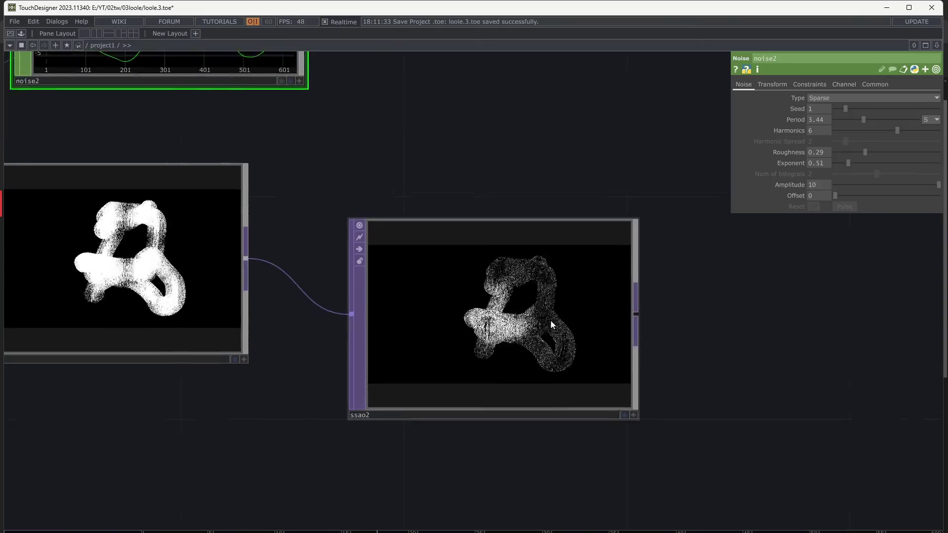
# - Set the surface avoid angle of the SSAO TOP to 5.8
pyautogui.scroll(3, 546, 321)
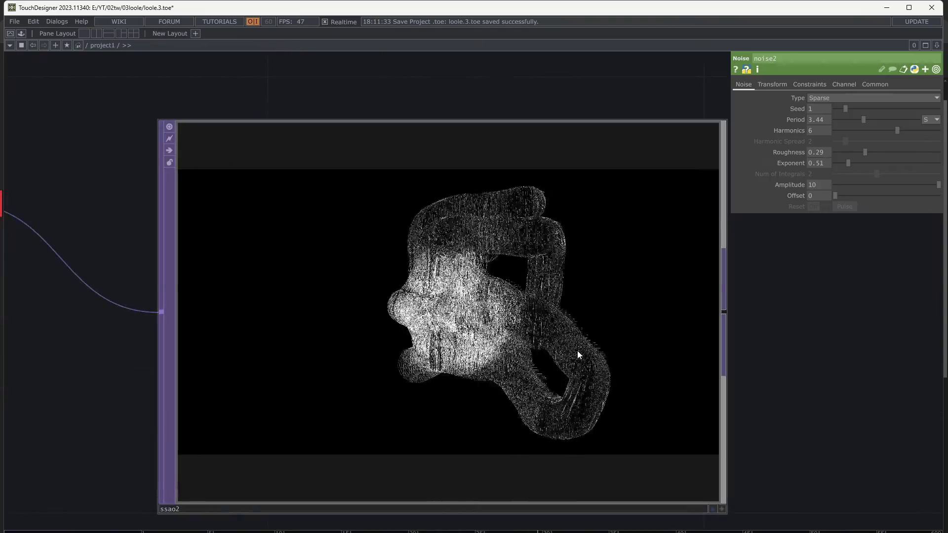
pyautogui.click(576, 350)
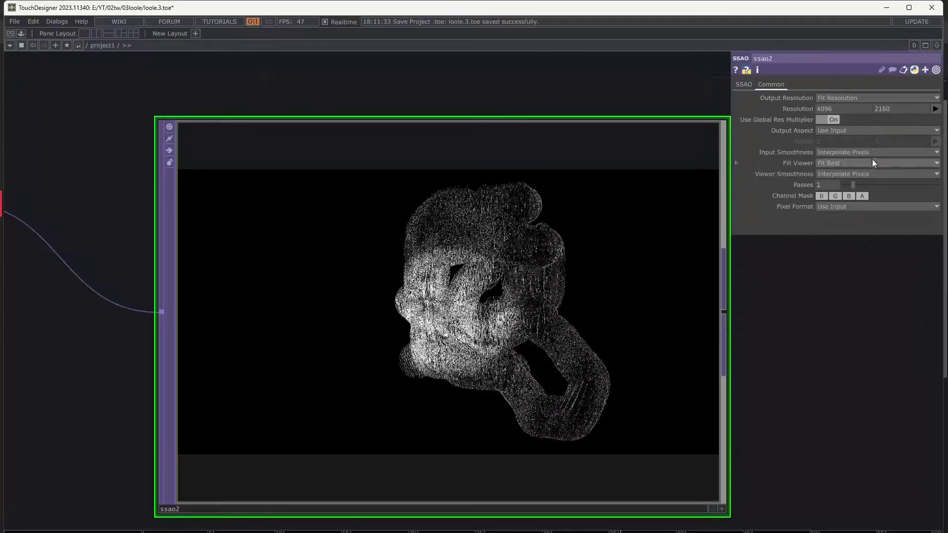
pyautogui.click(743, 85)
pyautogui.moveTo(849, 142); pyautogui.dragTo(852, 141)
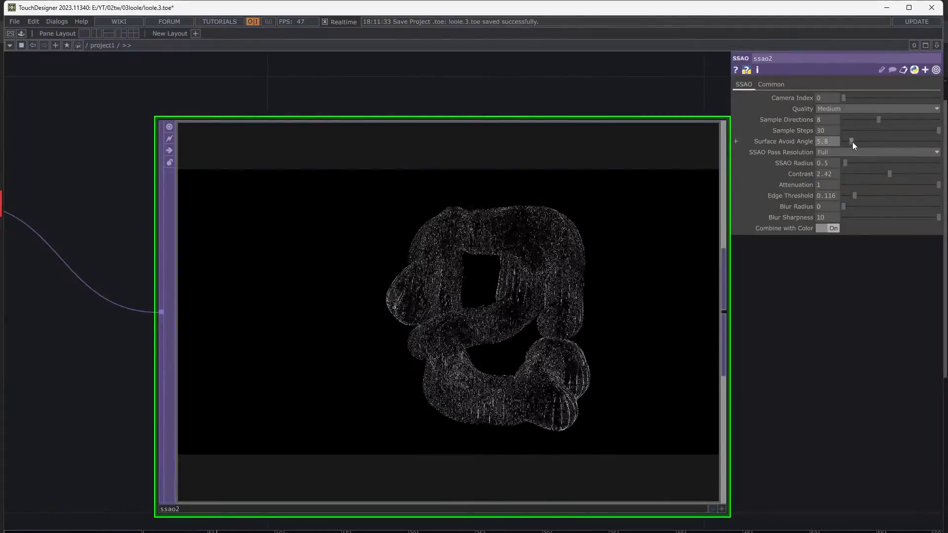
# - Set the shadow type of the light2 light to Hard, 2D Mapped
pyautogui.scroll(-5, 785, 303)
pyautogui.moveTo(336, 467); pyautogui.dragTo(327, 404)
pyautogui.click(186, 481)
pyautogui.moveTo(339, 366); pyautogui.dragTo(174, 401, button='middle')
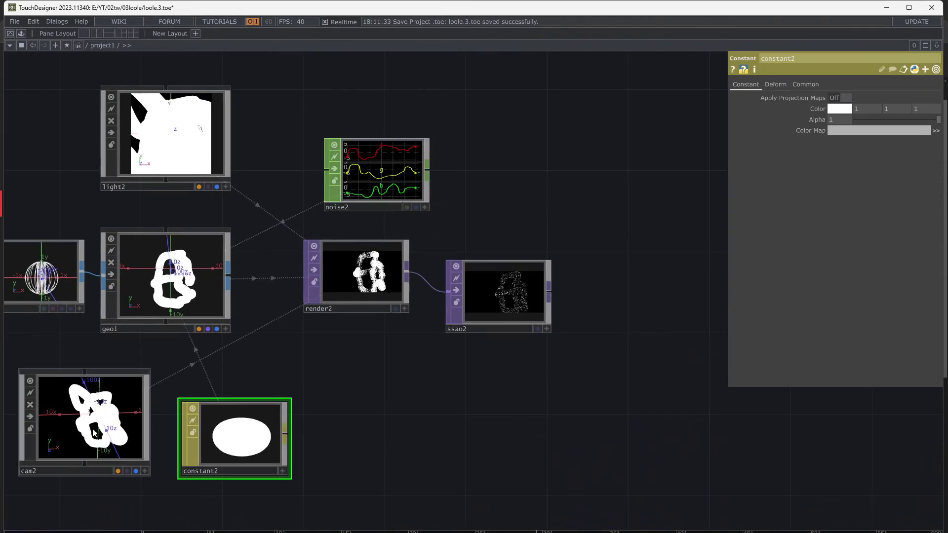
pyautogui.moveTo(164, 203); pyautogui.dragTo(200, 205)
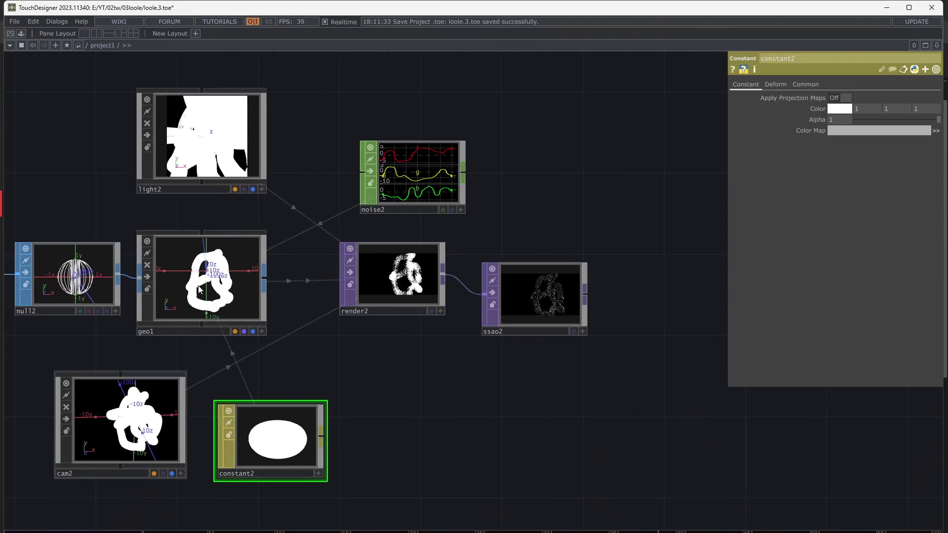
pyautogui.click(225, 162)
pyautogui.scroll(4, 708, 225)
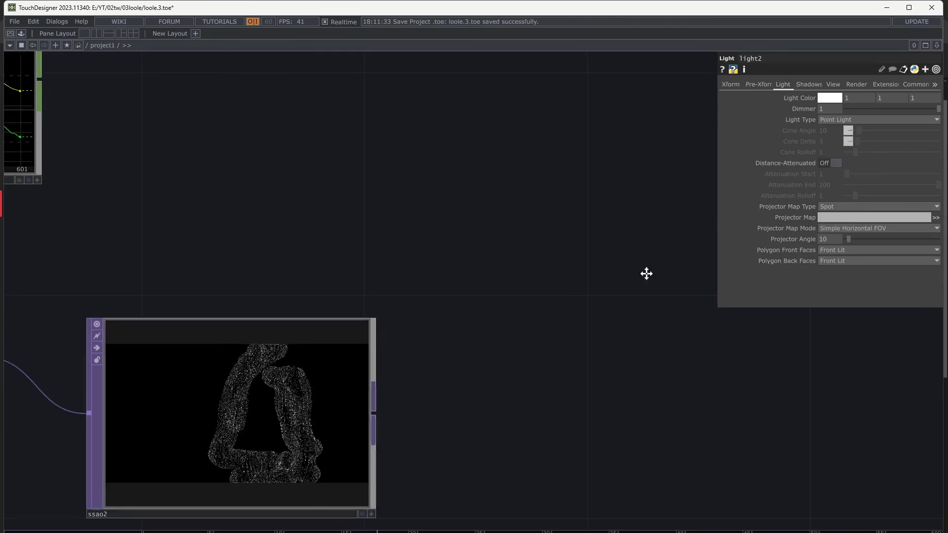
pyautogui.moveTo(671, 256); pyautogui.dragTo(690, 224, button='middle')
pyautogui.scroll(3, 623, 279)
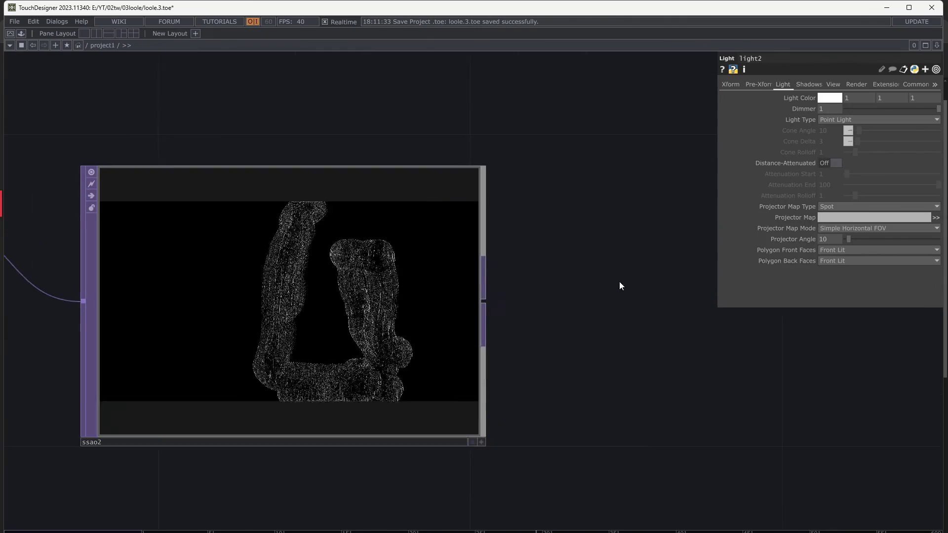
pyautogui.click(843, 96)
pyautogui.click(840, 122)
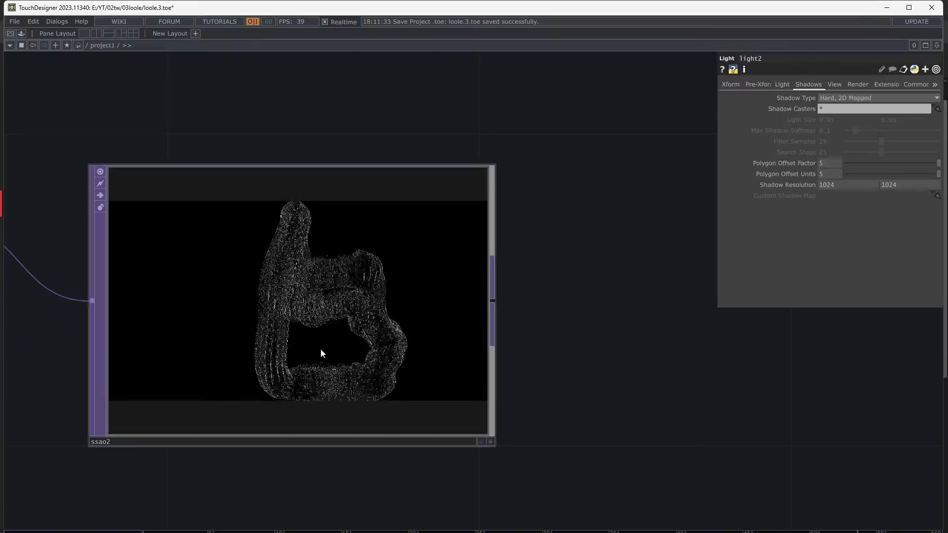
pyautogui.scroll(5, 321, 349)
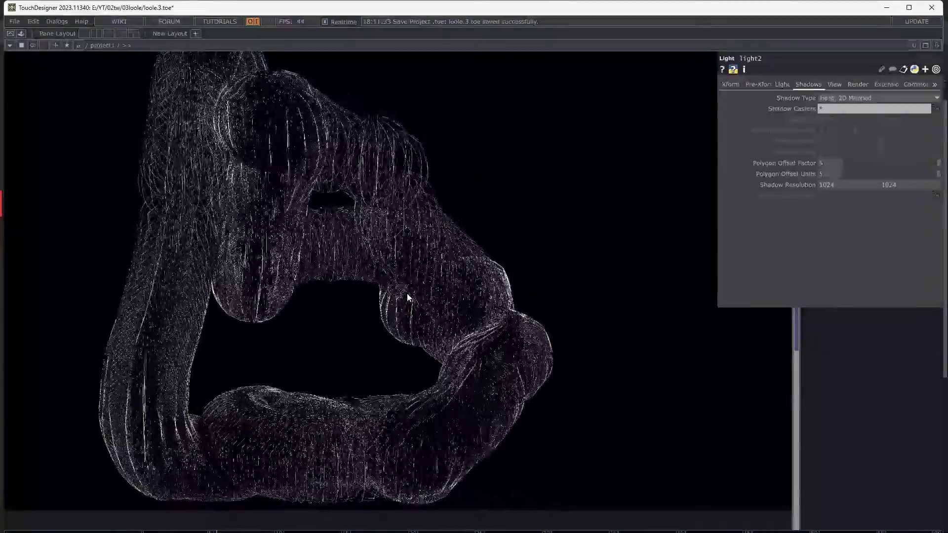
pyautogui.scroll(-5, 411, 308)
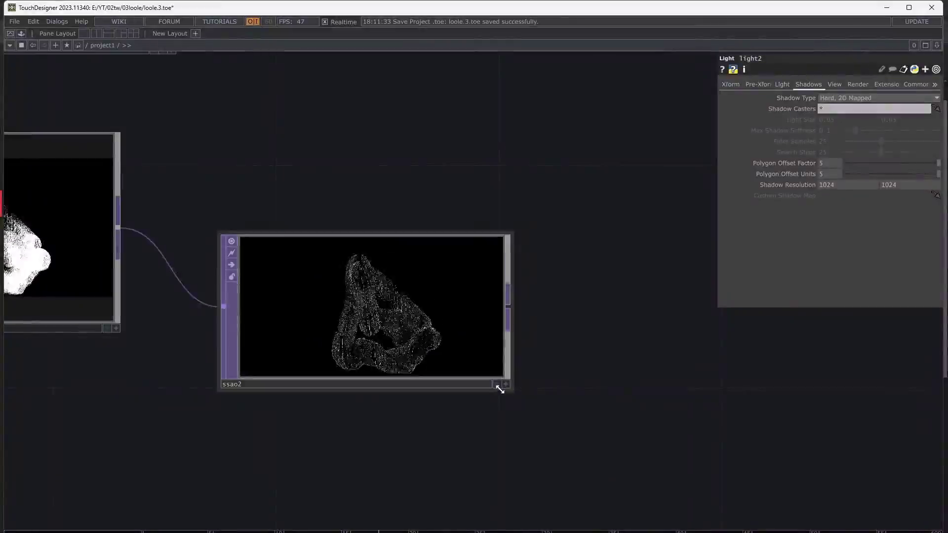
# - Display the SSAO TOP's output as the background of the network editor and bring the cam2 camera into view
pyautogui.click(496, 385)
pyautogui.scroll(-2, 459, 296)
pyautogui.moveTo(557, 233); pyautogui.dragTo(766, 338)
pyautogui.moveTo(573, 265); pyautogui.dragTo(751, 316)
pyautogui.moveTo(361, 220); pyautogui.dragTo(499, 79)
pyautogui.moveTo(476, 348); pyautogui.dragTo(530, 231)
pyautogui.scroll(-3, 530, 212)
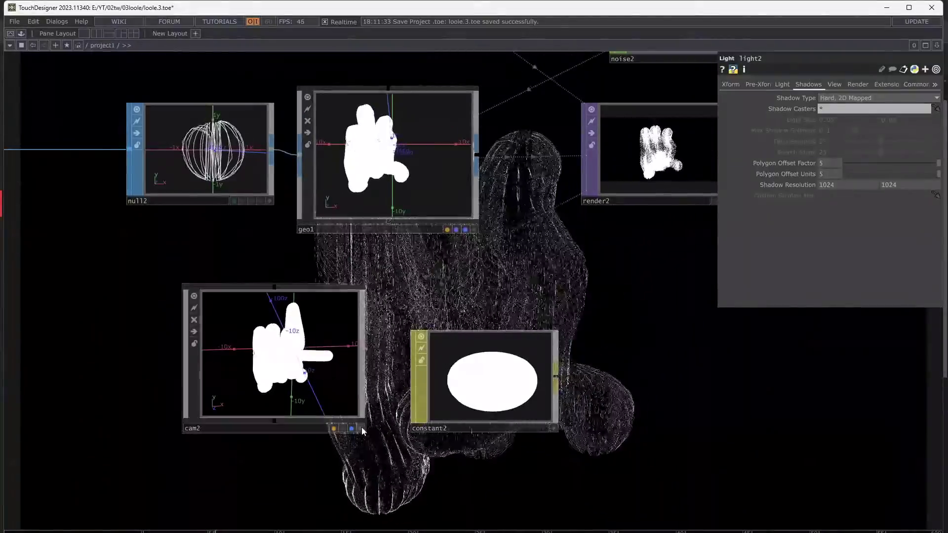
# - Orbit and dolly the cam2 camera in its viewer to reframe the instanced shape, and leave the viewer's interactive mode
pyautogui.moveTo(361, 427); pyautogui.dragTo(143, 208)
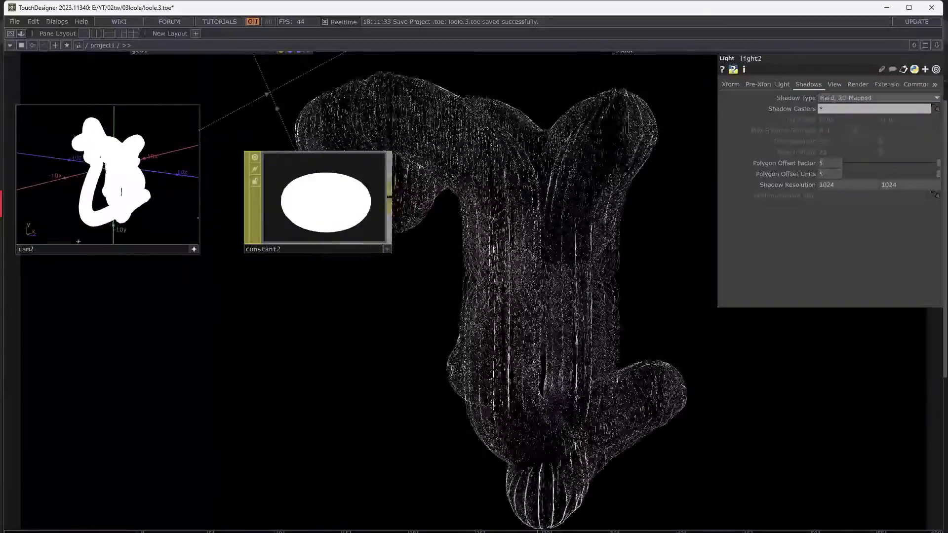
pyautogui.scroll(8, 78, 242)
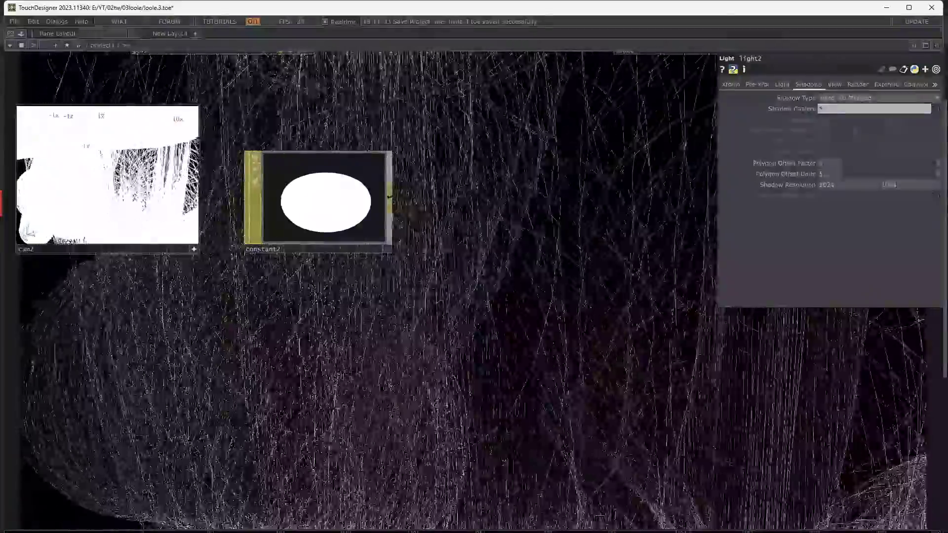
pyautogui.scroll(-8, 107, 174)
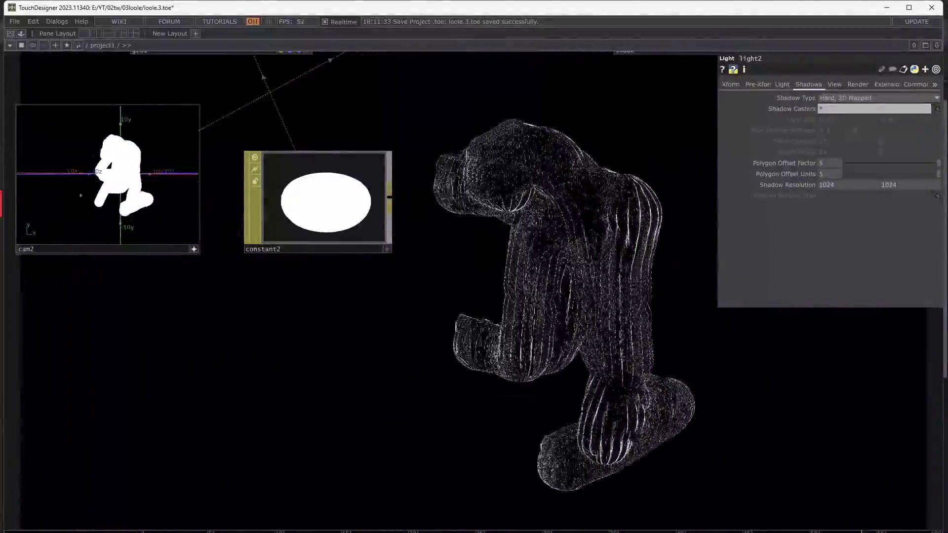
pyautogui.moveTo(151, 204); pyautogui.dragTo(145, 212)
pyautogui.click(193, 250)
# - Set the noise1 SOP's exponent to 0, amplitude to 0.42 and period to 0
pyautogui.moveTo(330, 380); pyautogui.dragTo(409, 426)
pyautogui.scroll(-5, 408, 426)
pyautogui.moveTo(244, 271); pyautogui.dragTo(392, 289)
pyautogui.scroll(3, 206, 316)
pyautogui.moveTo(205, 316); pyautogui.dragTo(475, 380)
pyautogui.click(259, 261)
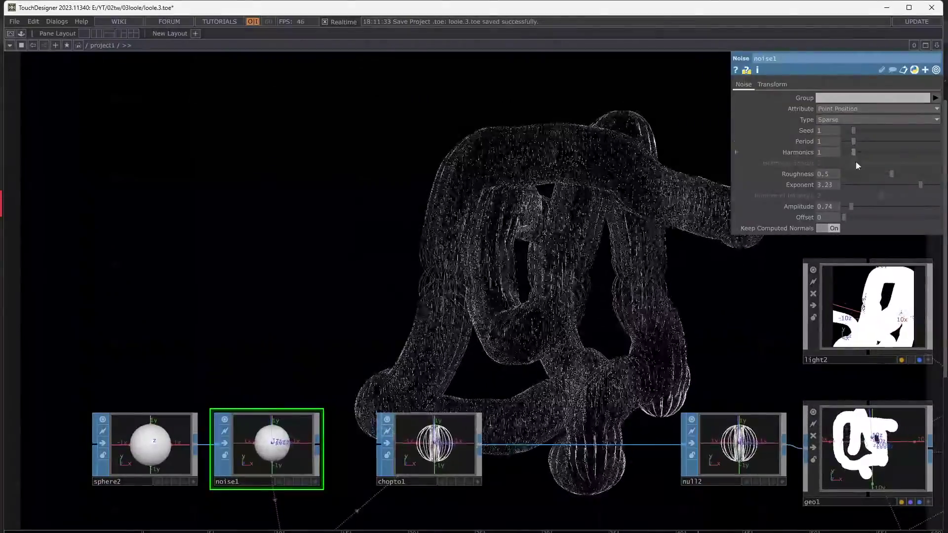
pyautogui.moveTo(896, 183); pyautogui.dragTo(826, 185)
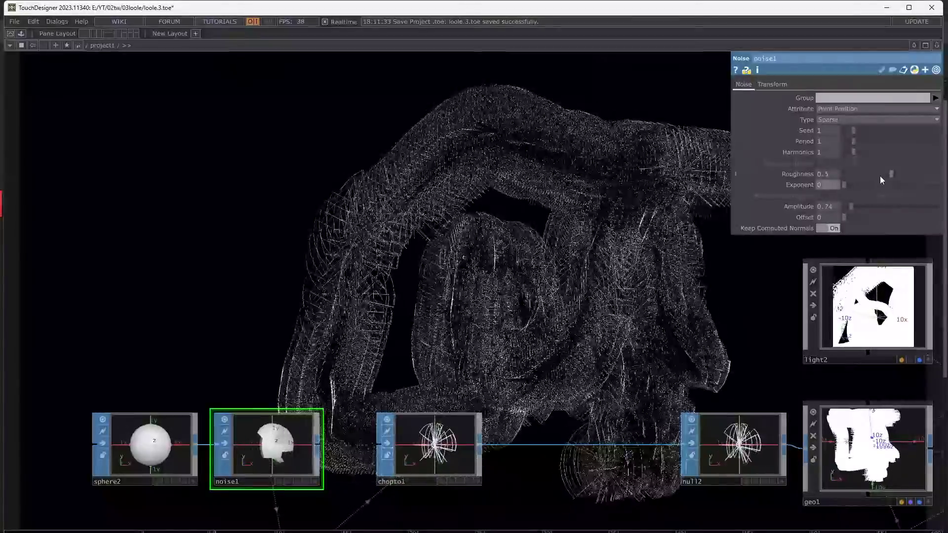
pyautogui.moveTo(853, 203)
pyautogui.mouseDown()
pyautogui.moveTo(862, 202)
pyautogui.moveTo(848, 206)
pyautogui.mouseUp()
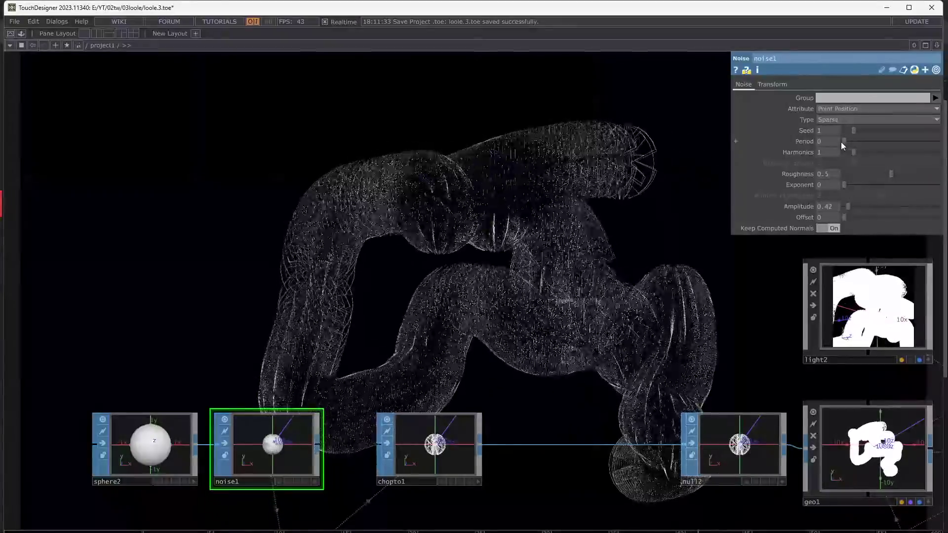
pyautogui.moveTo(841, 141)
pyautogui.mouseDown()
pyautogui.moveTo(873, 143)
pyautogui.moveTo(855, 152)
pyautogui.mouseUp()
# - Try reducing the sphere2 SOP to 3 rows and 3 columns
pyautogui.click(177, 447)
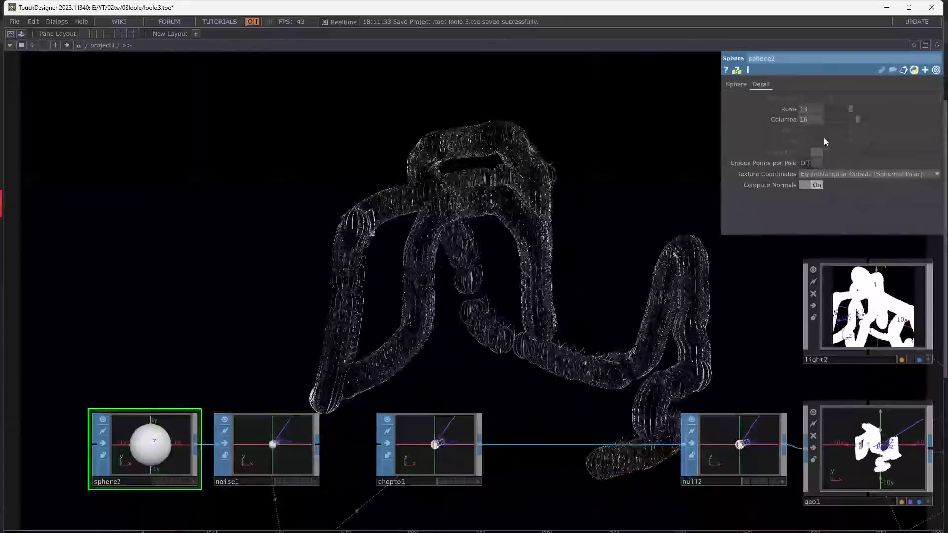
pyautogui.moveTo(853, 120); pyautogui.dragTo(805, 109)
pyautogui.moveTo(672, 287); pyautogui.dragTo(505, 282)
pyautogui.moveTo(604, 317); pyautogui.dragTo(598, 188)
pyautogui.click(671, 510)
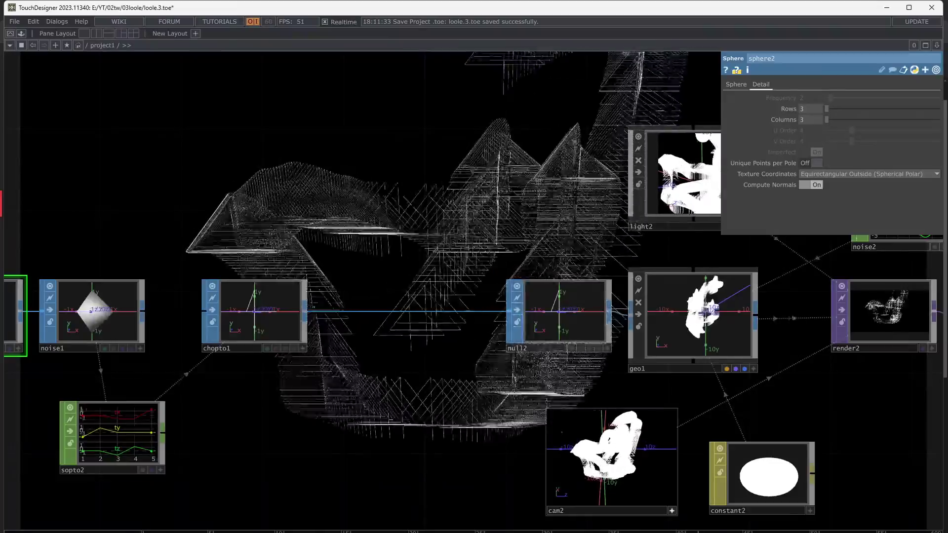
pyautogui.moveTo(495, 445); pyautogui.dragTo(763, 504)
# - Set the detail of the sphere2 SOP to 39 rows and 45 columns
pyautogui.moveTo(828, 110); pyautogui.dragTo(913, 120)
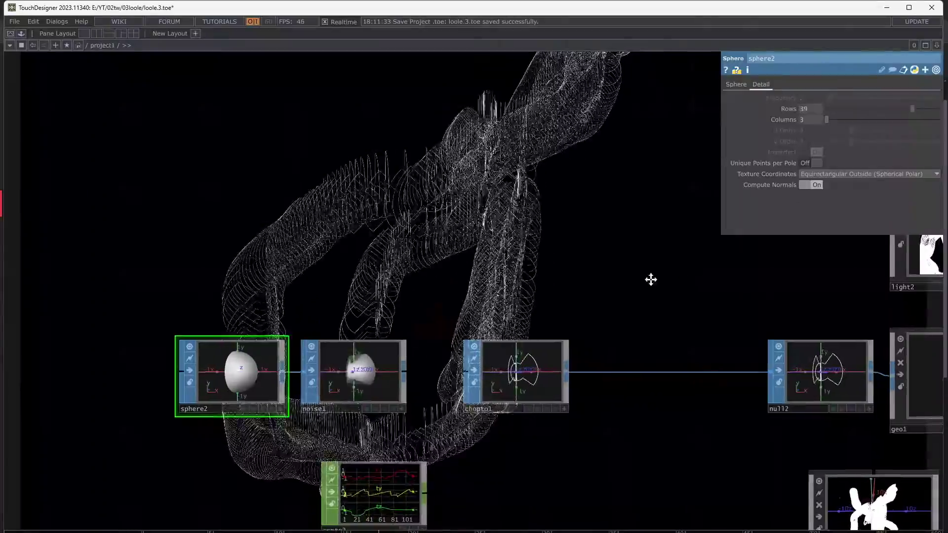
pyautogui.moveTo(637, 281); pyautogui.dragTo(499, 321)
pyautogui.moveTo(827, 119); pyautogui.dragTo(930, 132)
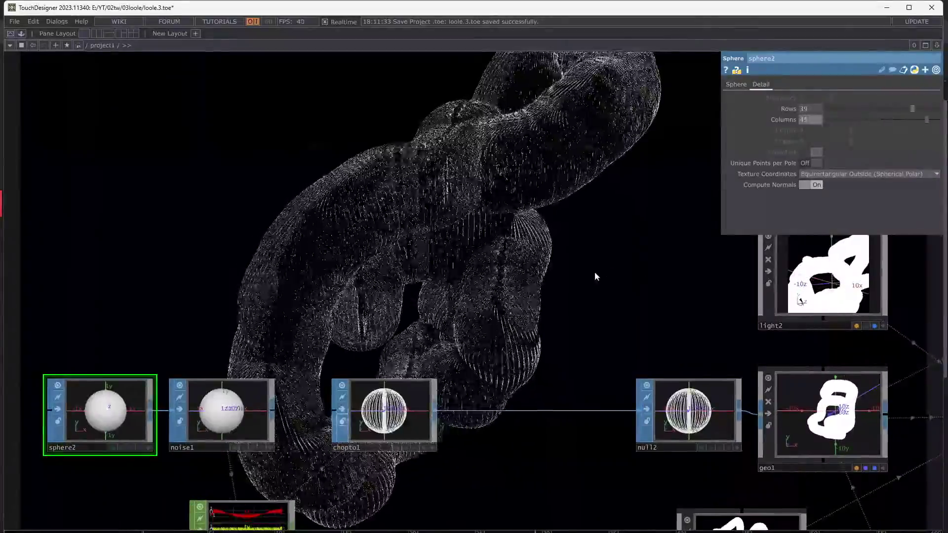
pyautogui.moveTo(595, 273); pyautogui.dragTo(450, 248)
# - Lower the exponent of the noise2 CHOP to 0.15
pyautogui.scroll(-3, 445, 249)
pyautogui.click(767, 286)
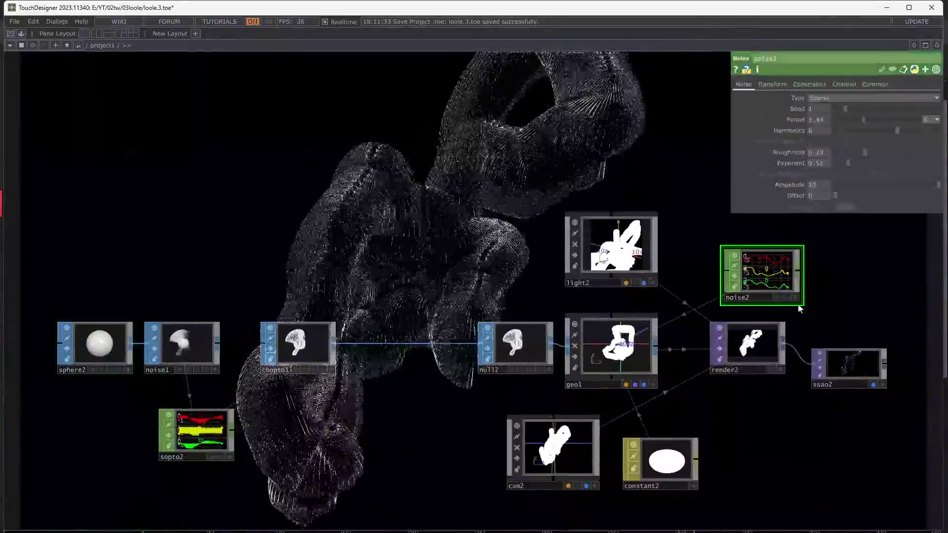
pyautogui.scroll(3, 766, 311)
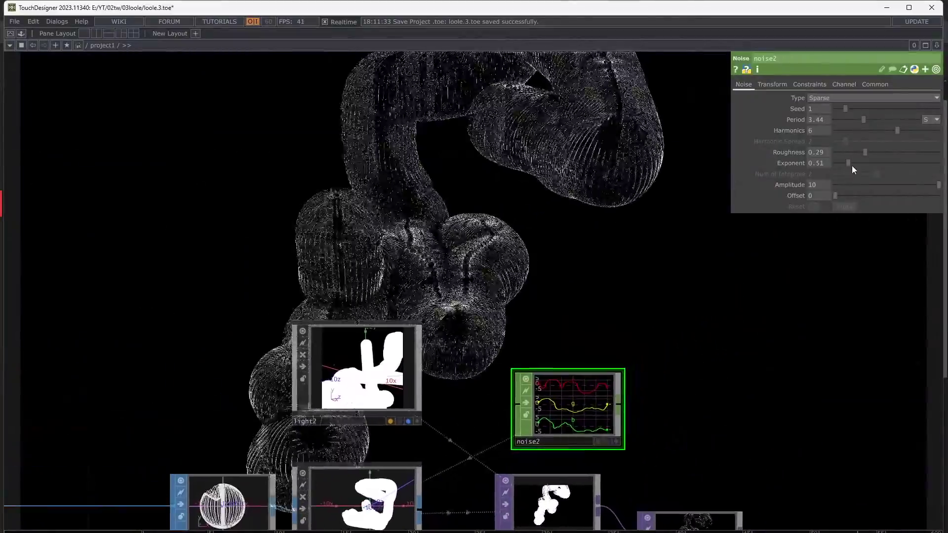
pyautogui.moveTo(850, 164); pyautogui.dragTo(840, 162)
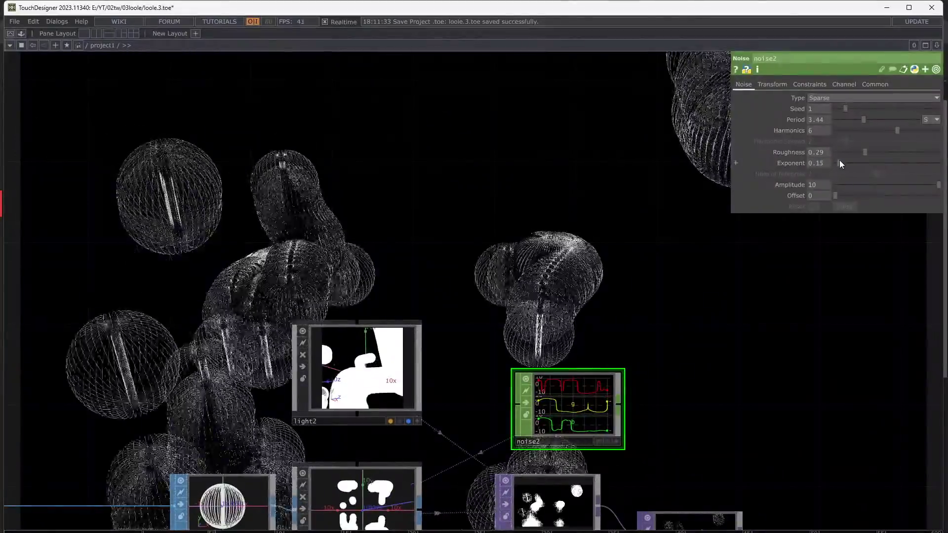
# - Set the noise2 CHOP's amplitude to 4.81 and its exponent to 0.34
pyautogui.moveTo(471, 303); pyautogui.dragTo(488, 382)
pyautogui.moveTo(557, 285); pyautogui.dragTo(630, 236)
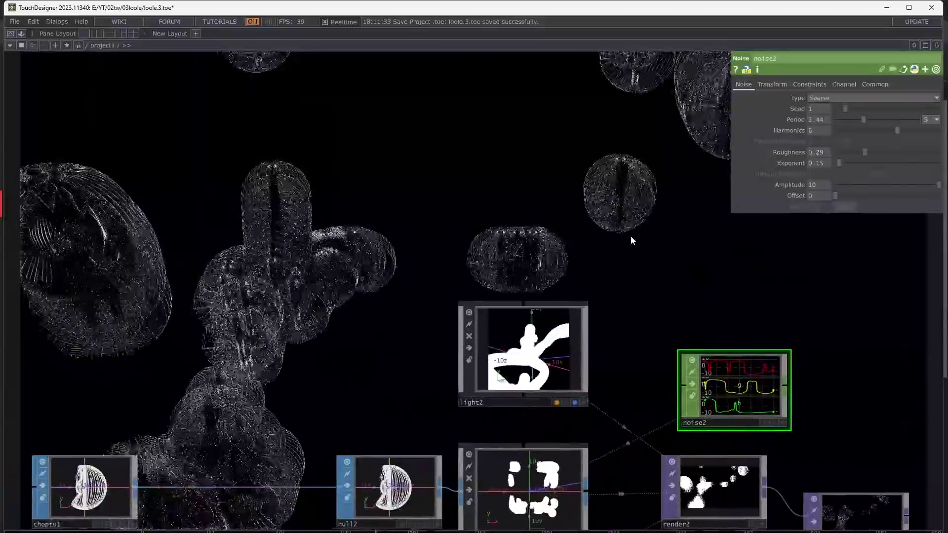
pyautogui.moveTo(640, 274); pyautogui.dragTo(689, 81)
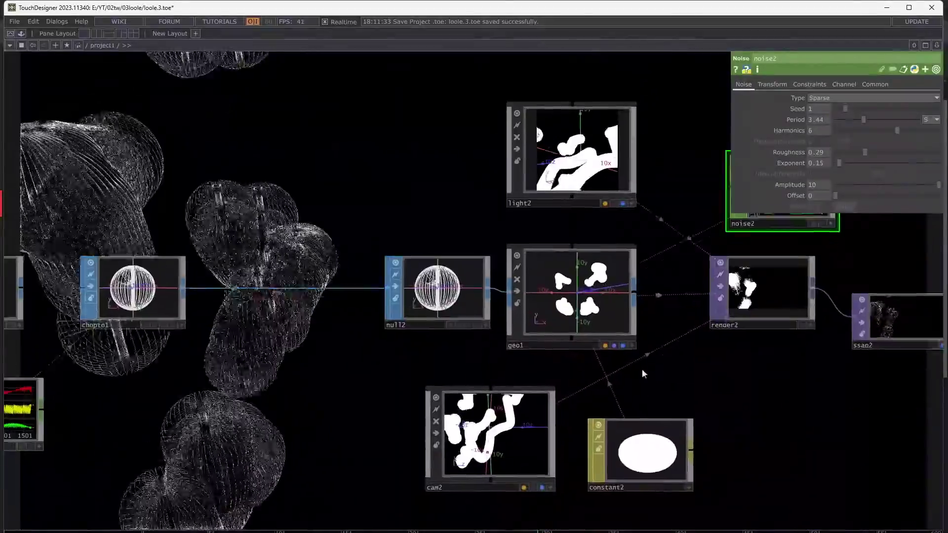
pyautogui.scroll(-3, 503, 442)
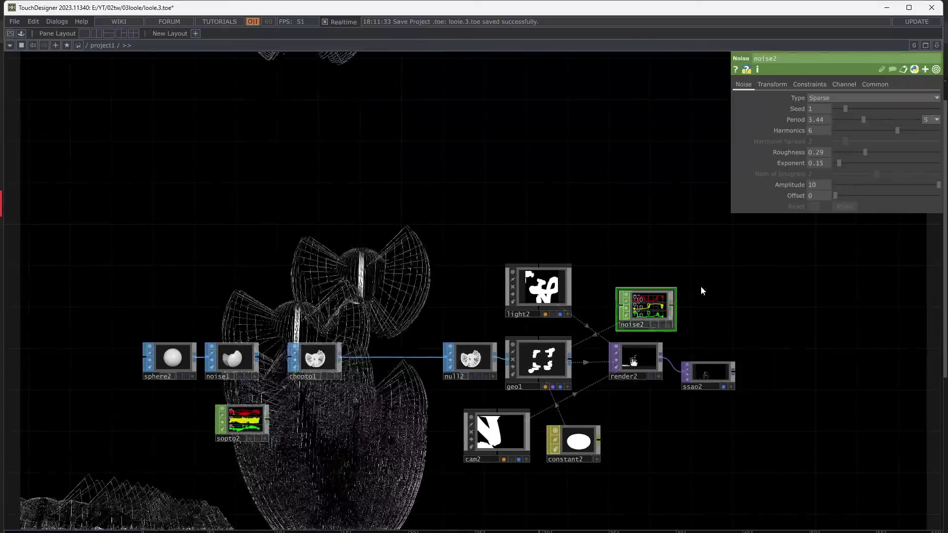
pyautogui.click(885, 186)
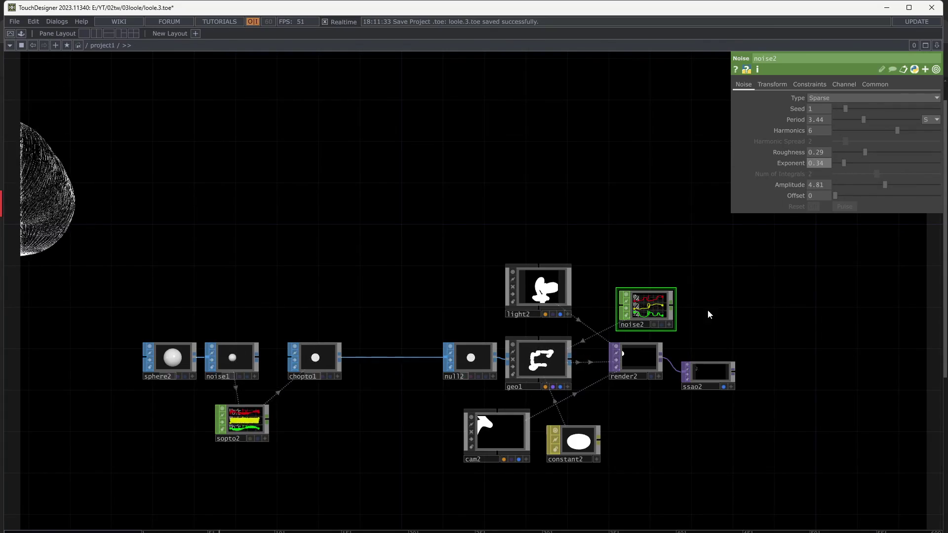
# - Turn off the background display of ssao2 and briefly preview the lower network's out1 as the background
pyautogui.scroll(-2, 635, 429)
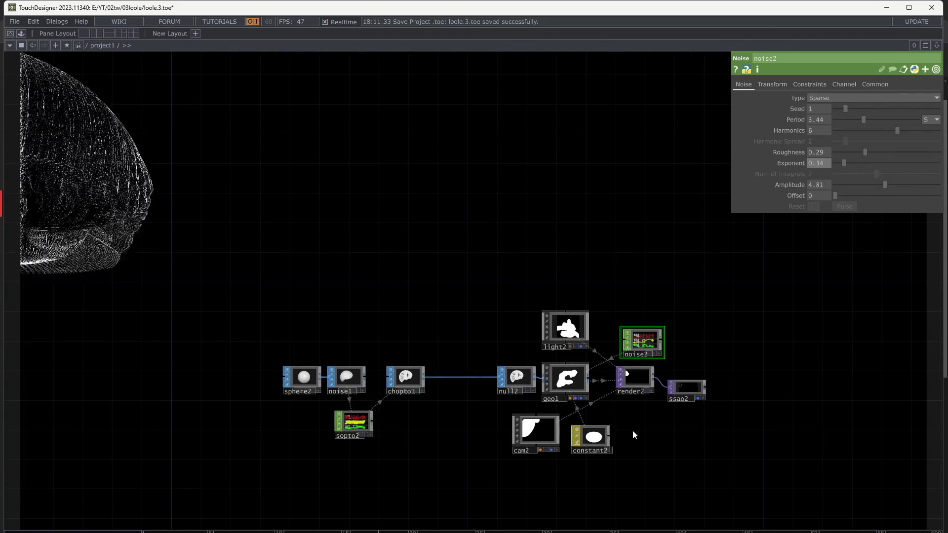
pyautogui.click(694, 393)
pyautogui.moveTo(787, 466); pyautogui.dragTo(542, 183)
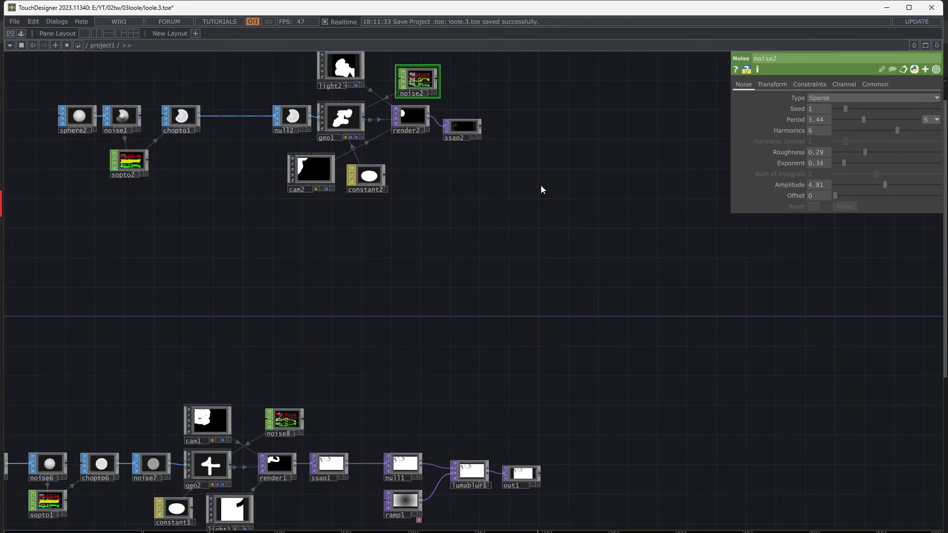
pyautogui.moveTo(567, 287); pyautogui.dragTo(661, 223)
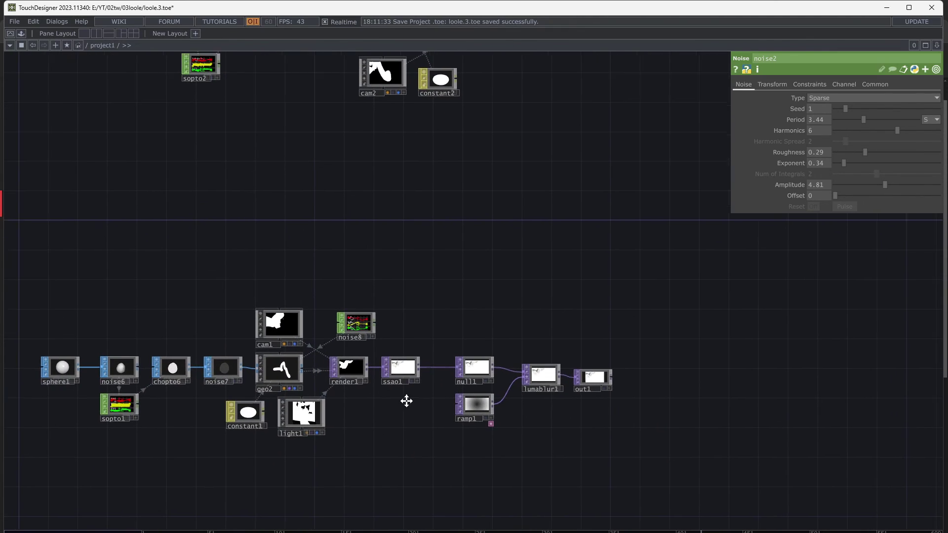
pyautogui.scroll(5, 409, 398)
pyautogui.moveTo(411, 402); pyautogui.dragTo(389, 412)
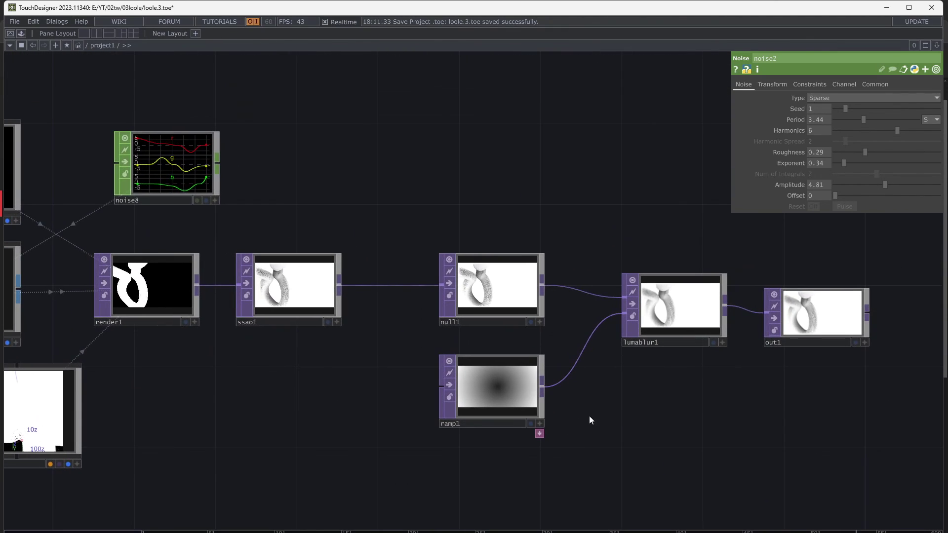
pyautogui.moveTo(670, 394); pyautogui.dragTo(622, 388)
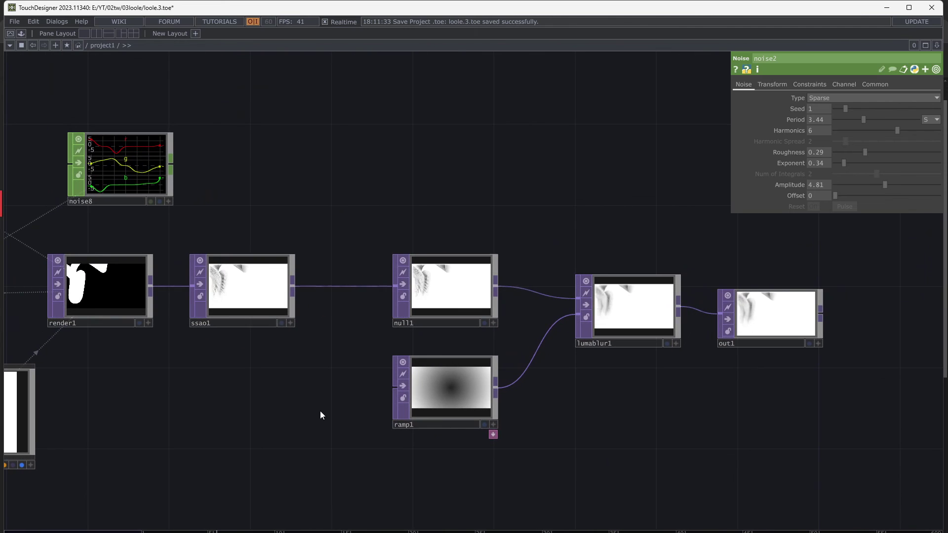
pyautogui.moveTo(321, 411); pyautogui.dragTo(341, 403)
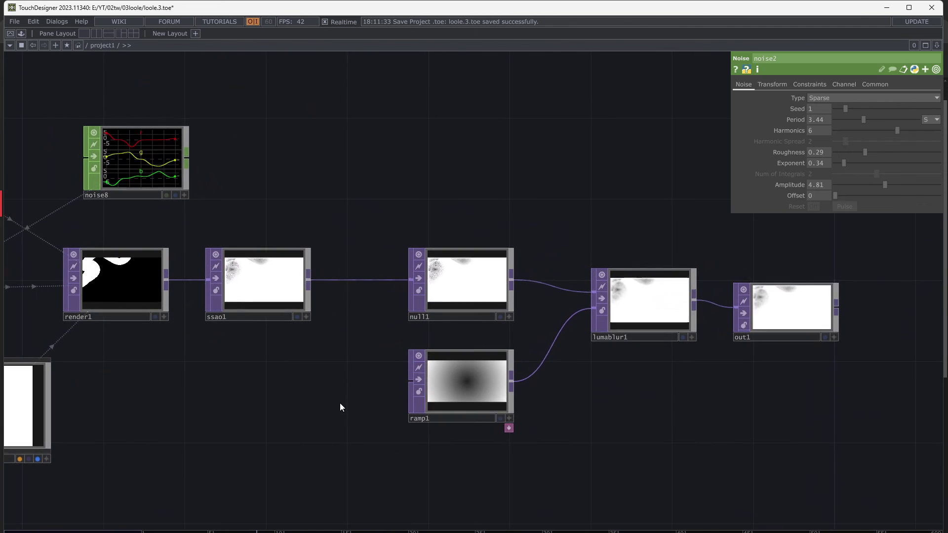
pyautogui.click(824, 338)
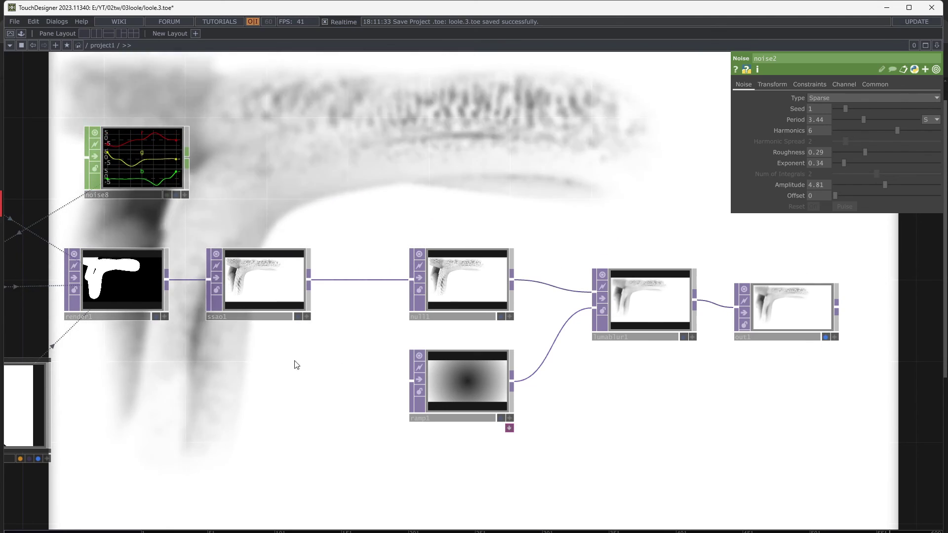
pyautogui.click(825, 337)
# - Select all operators of the upper network, starting from sphere2, and bypass them
pyautogui.moveTo(186, 325); pyautogui.dragTo(219, 329)
pyautogui.click(163, 291)
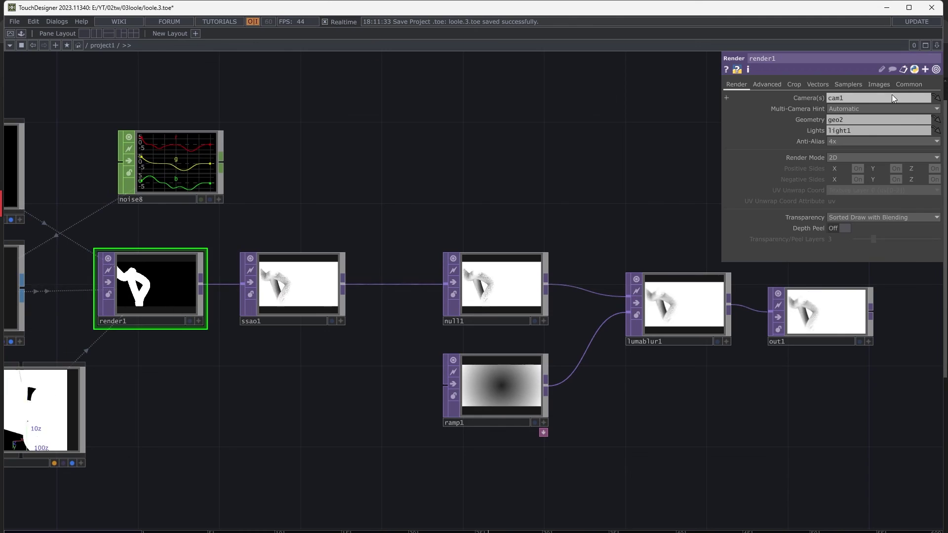
pyautogui.scroll(-4, 617, 151)
pyautogui.moveTo(617, 150); pyautogui.dragTo(590, 346)
pyautogui.scroll(-2, 590, 341)
pyautogui.moveTo(631, 260); pyautogui.dragTo(295, 119, button='right')
pyautogui.scroll(6, 296, 133)
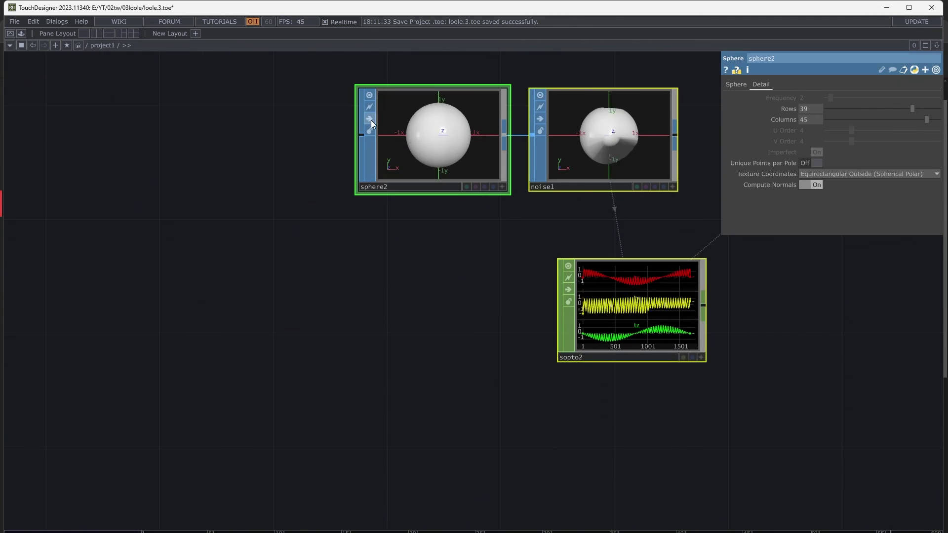
# - Set the resolution of render1 and ssao1 in the lower network to 4096 x 2160 and display out1 in the background
pyautogui.scroll(-6, 438, 266)
pyautogui.moveTo(528, 337); pyautogui.dragTo(375, 67)
pyautogui.scroll(5, 691, 366)
pyautogui.moveTo(722, 351); pyautogui.dragTo(625, 403)
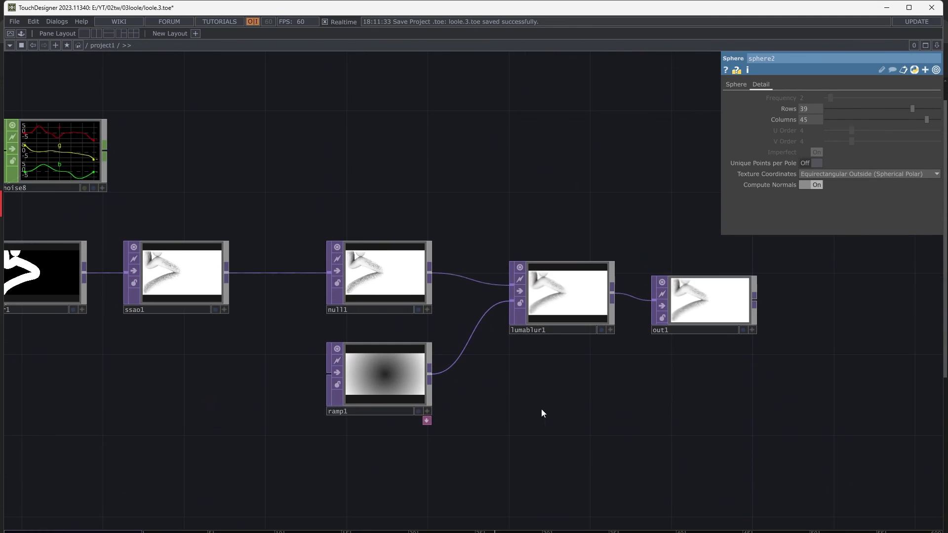
pyautogui.moveTo(533, 413); pyautogui.dragTo(688, 406)
pyautogui.click(215, 286)
pyautogui.click(908, 85)
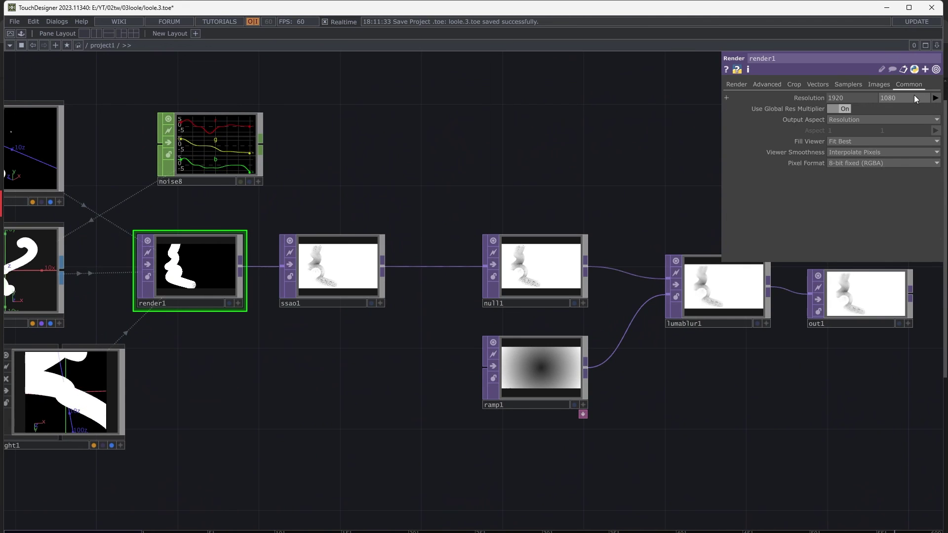
pyautogui.click(925, 99)
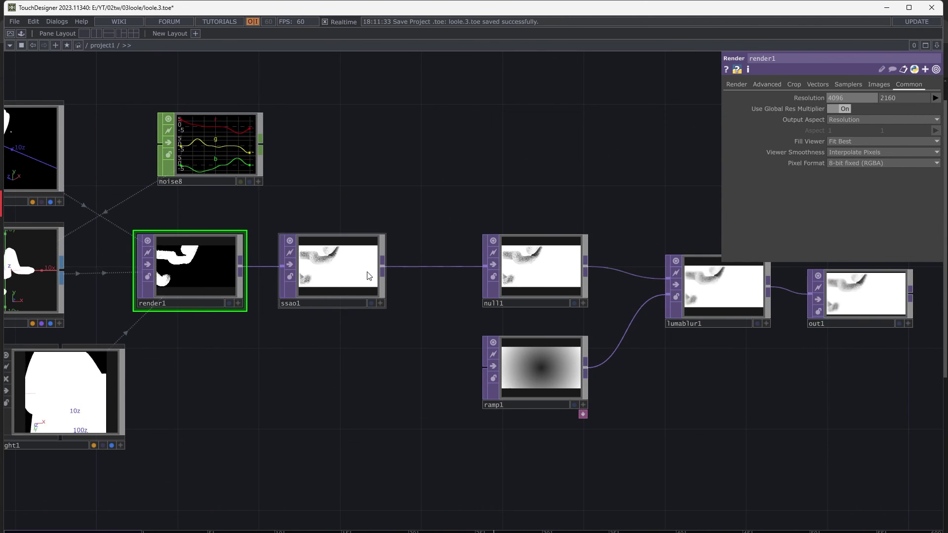
pyautogui.click(917, 198)
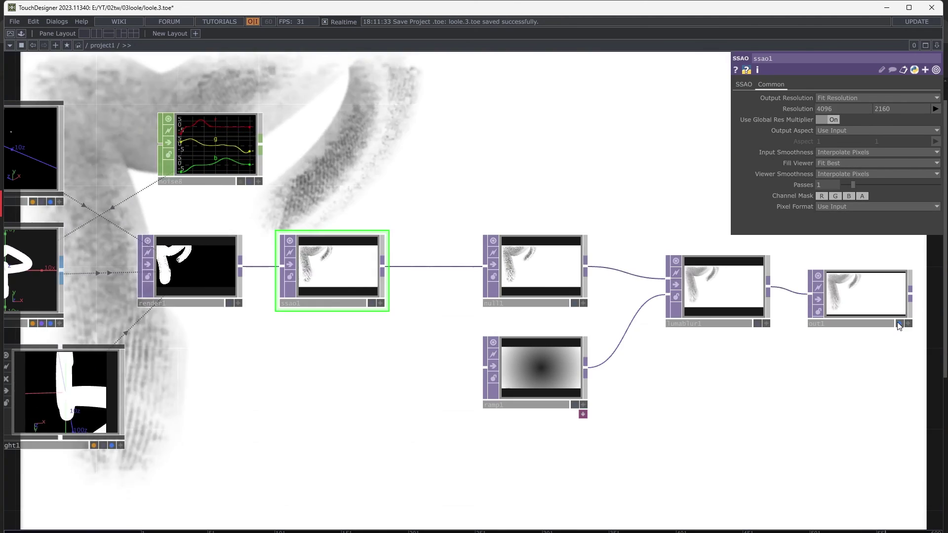
# - Set the quality of ssao1 to Medium and its SSAO pass resolution to Full
pyautogui.click(743, 84)
pyautogui.moveTo(731, 319); pyautogui.dragTo(291, 2)
pyautogui.click(833, 109)
pyautogui.click(828, 131)
pyautogui.click(825, 154)
pyautogui.click(826, 161)
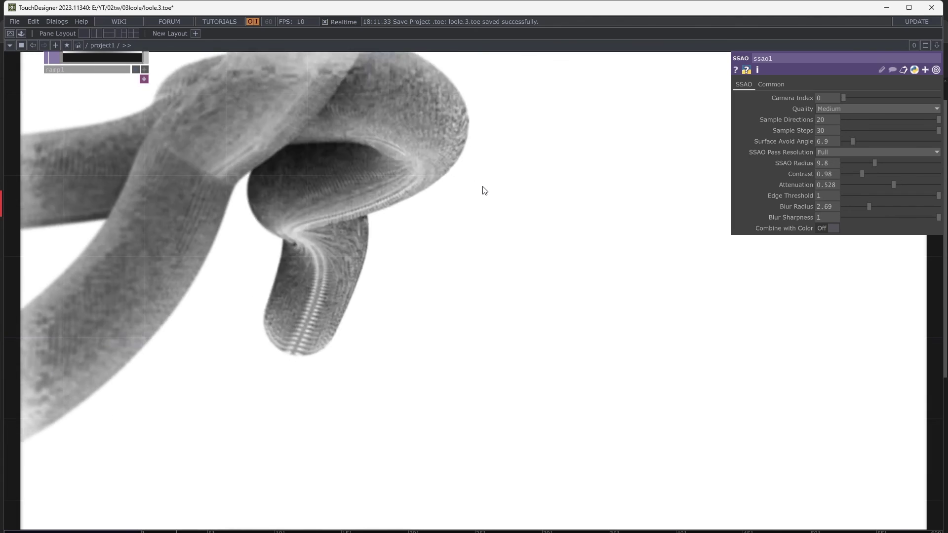